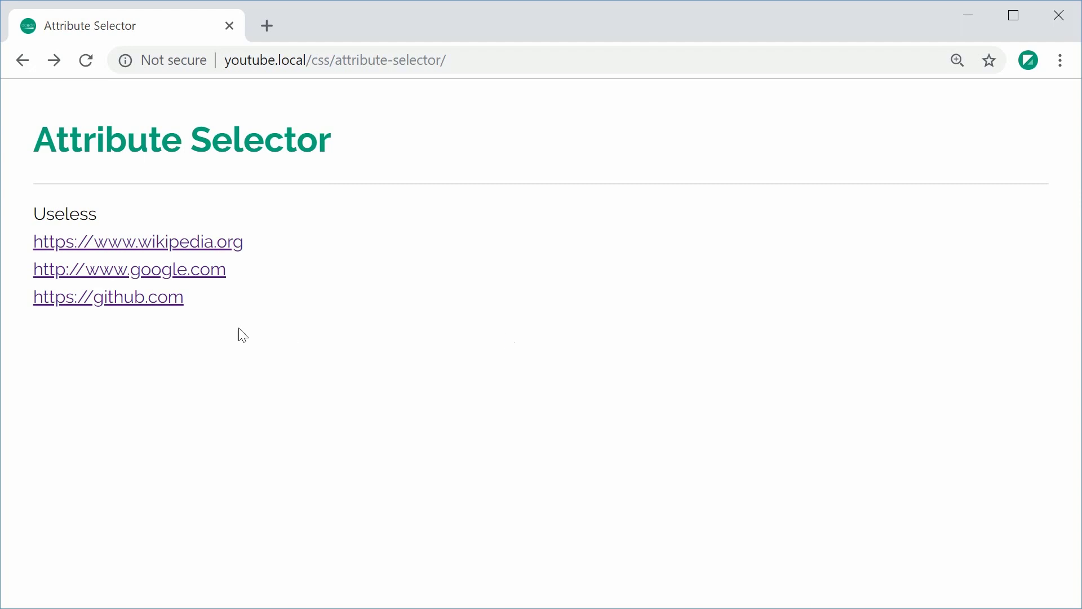
# - Review the four links, the GitHub target attribute and the empty style block in index.html
pyautogui.moveTo(242, 333)
pyautogui.mouseDown()
pyautogui.moveTo(39, 232)
pyautogui.moveTo(116, 213)
pyautogui.mouseUp()
pyautogui.click(121, 219)
pyautogui.hotkey('alt', 'Tab')
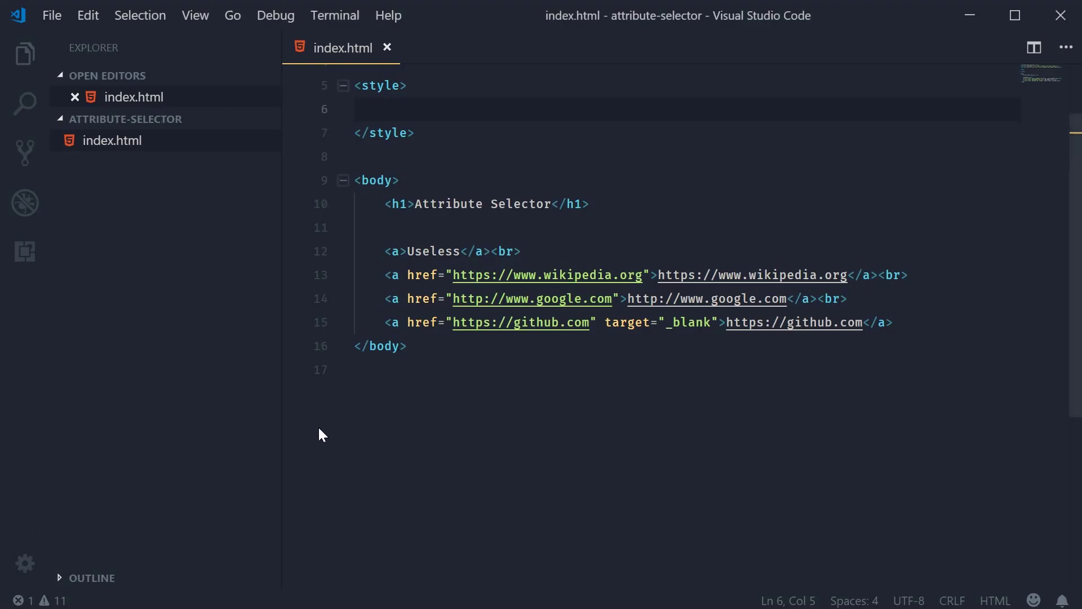
pyautogui.scroll(2, 575, 457)
pyautogui.click(522, 336)
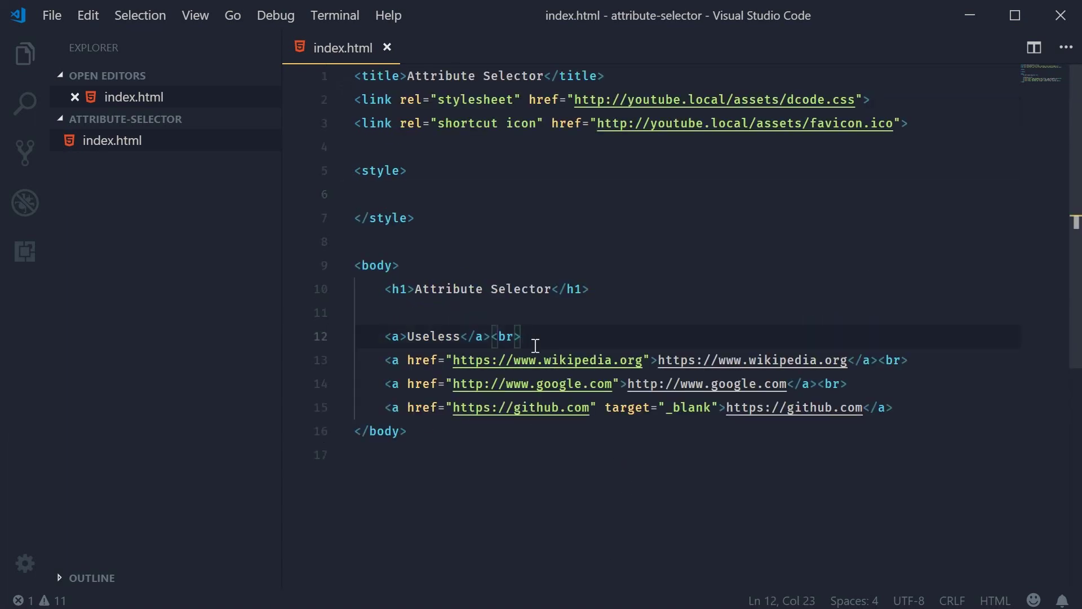
pyautogui.click(400, 337)
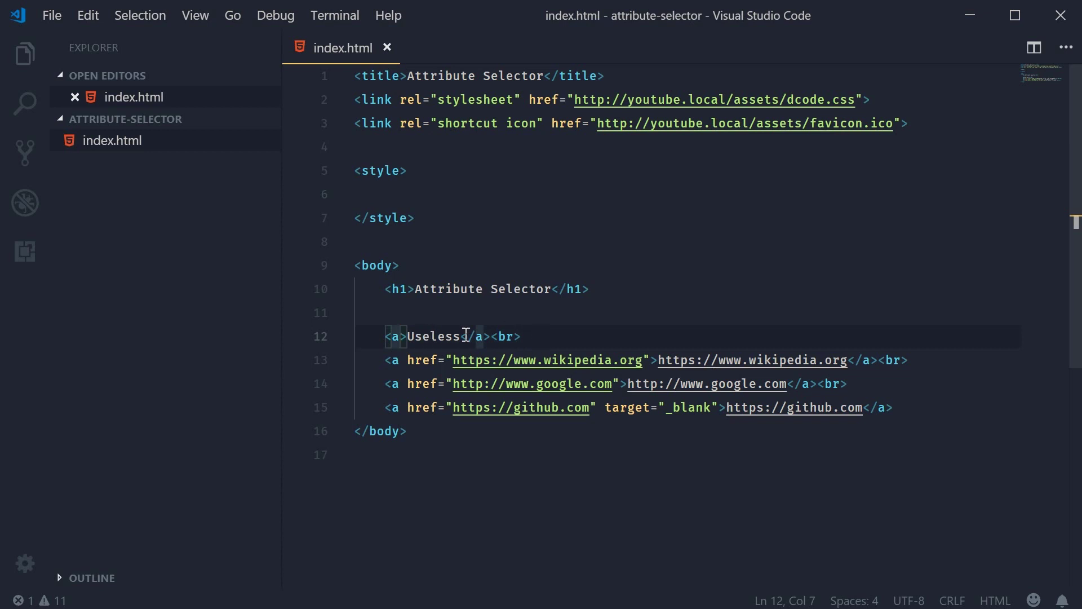
pyautogui.doubleClick(619, 406)
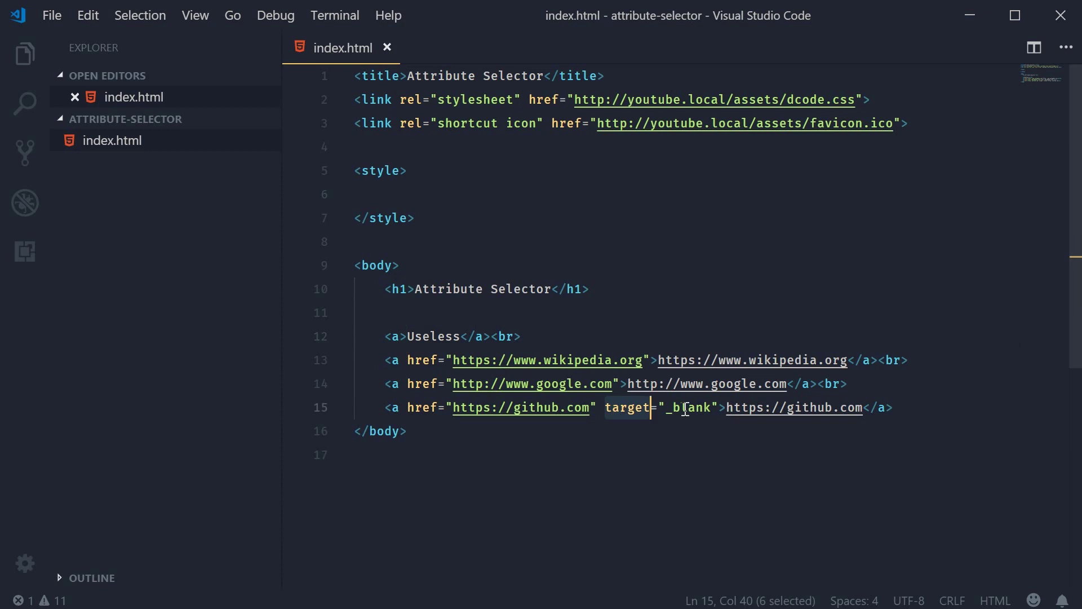
pyautogui.click(438, 193)
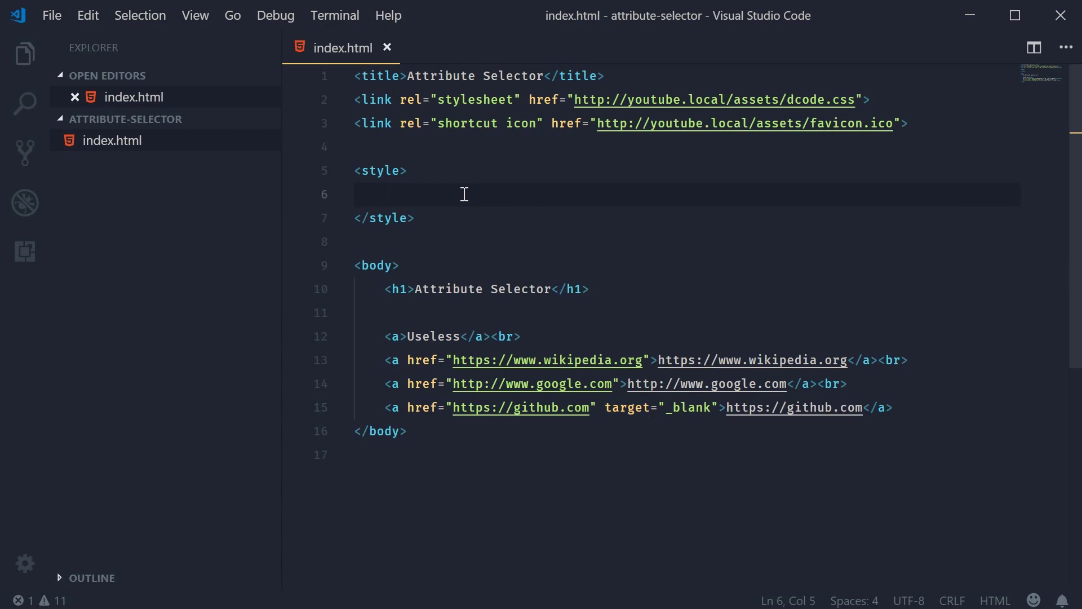
pyautogui.write('a')
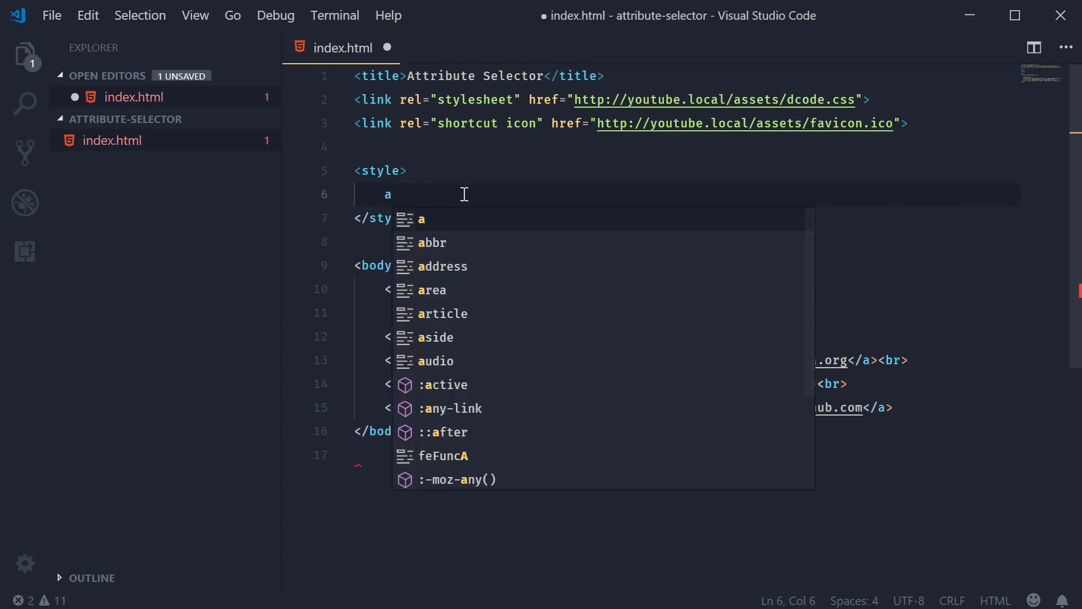
pyautogui.write('[')
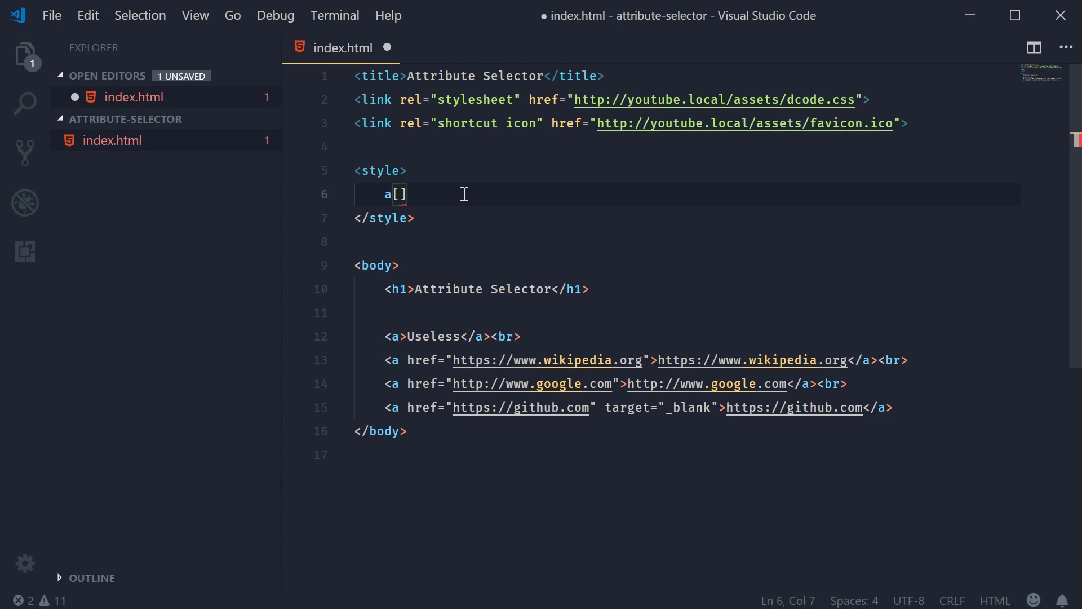
pyautogui.write('href]')
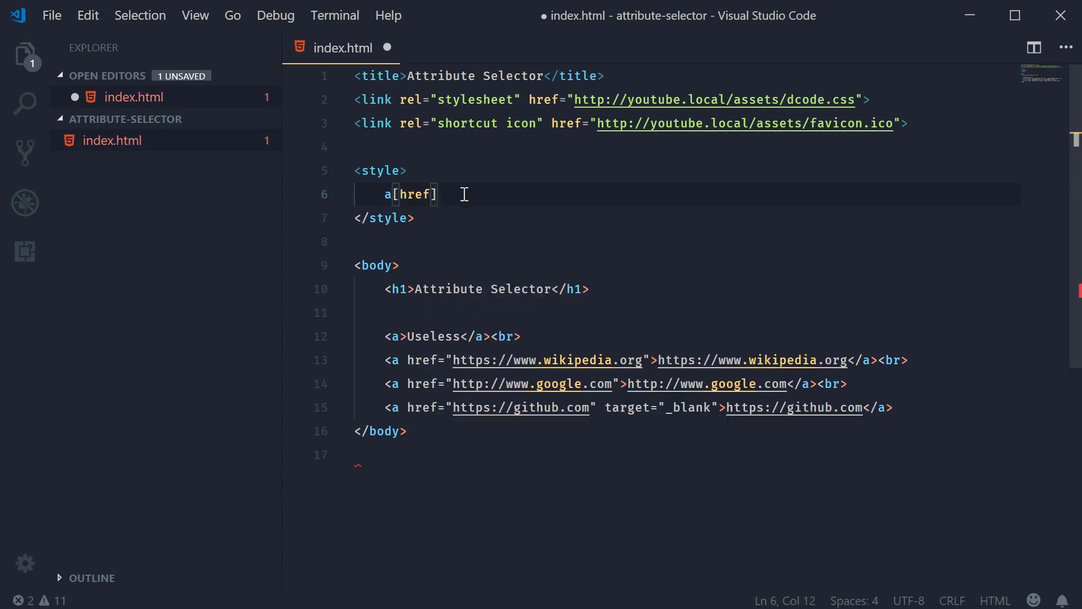
# - Write an a[href] rule with color: red and font-weight: bold
pyautogui.press('Left')
pyautogui.press('Left')
pyautogui.press('Left')
pyautogui.press('Left')
pyautogui.press('Left')
pyautogui.press('End')
pyautogui.write('{')
pyautogui.press('Return')
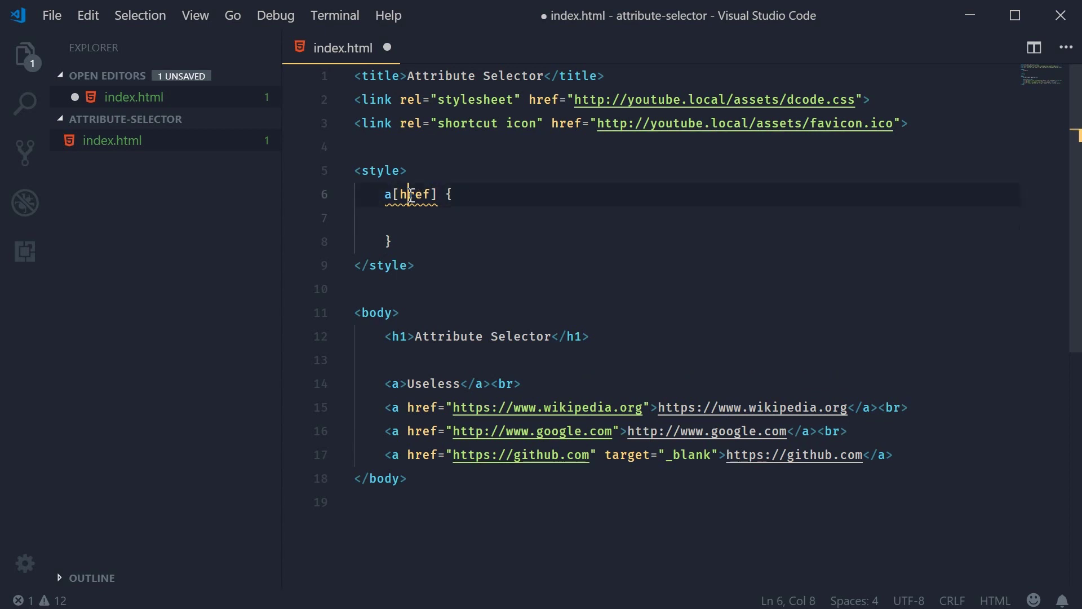
pyautogui.doubleClick(411, 194)
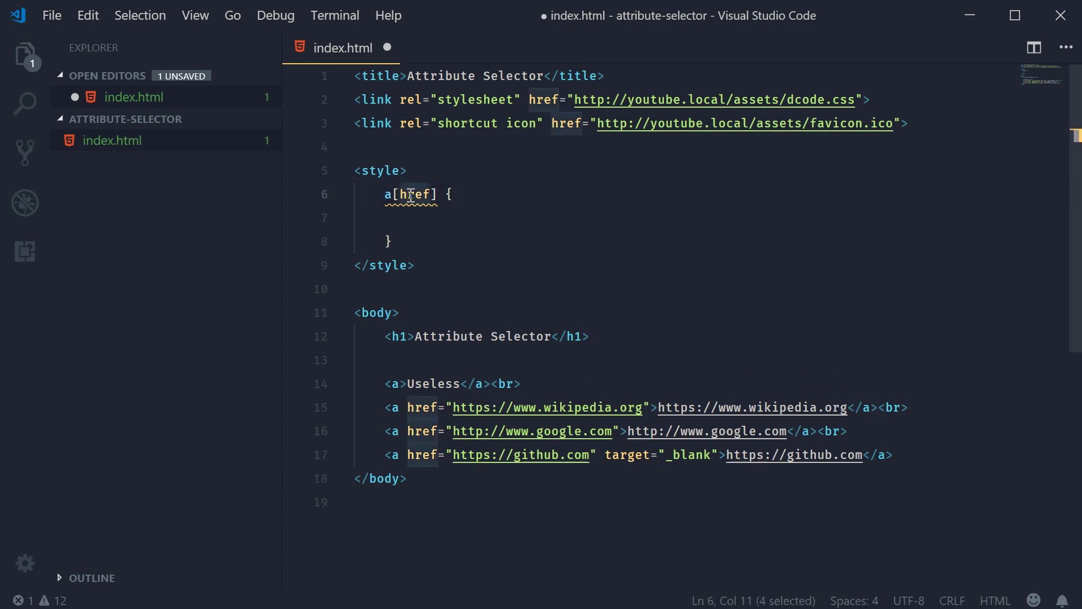
pyautogui.moveTo(385, 408); pyautogui.dragTo(895, 454)
pyautogui.click(896, 455)
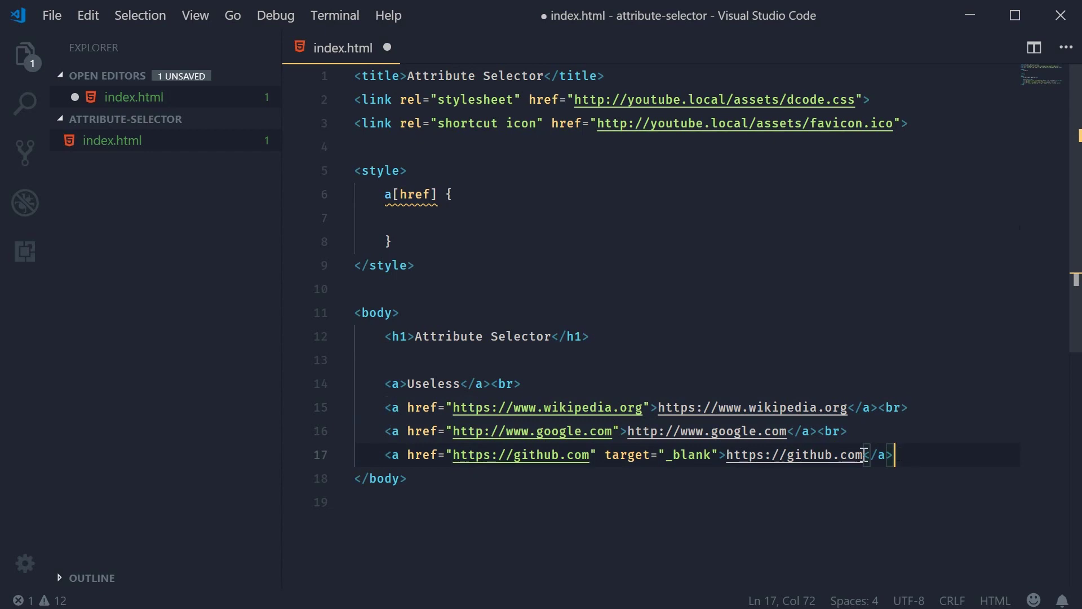
pyautogui.click(465, 218)
pyautogui.write('color:')
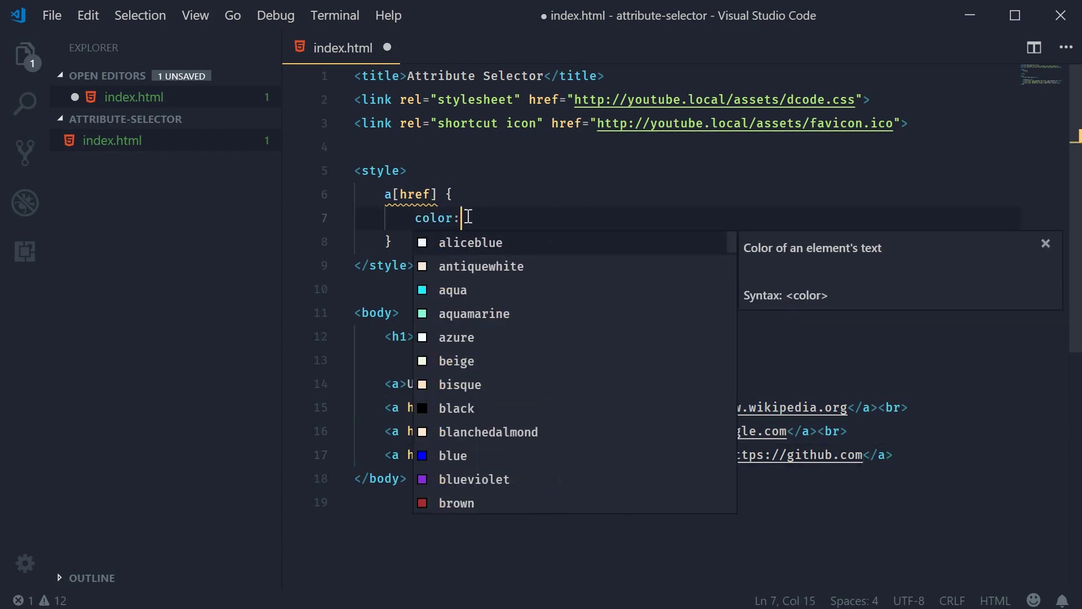
pyautogui.write(' red;')
pyautogui.press('Return')
pyautogui.write('font-')
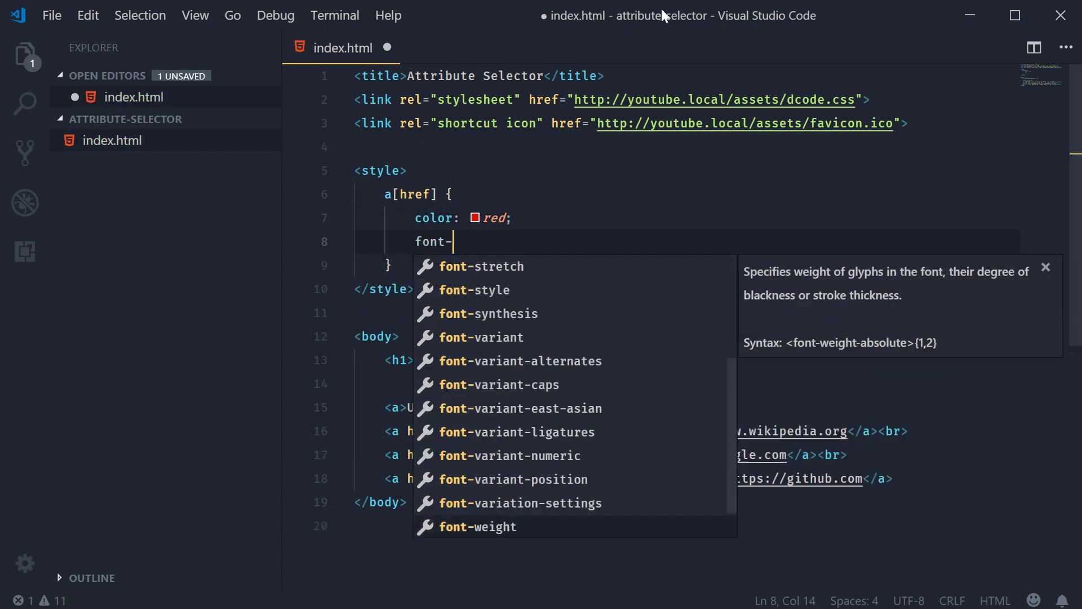
pyautogui.press('Return')
pyautogui.write('bold;')
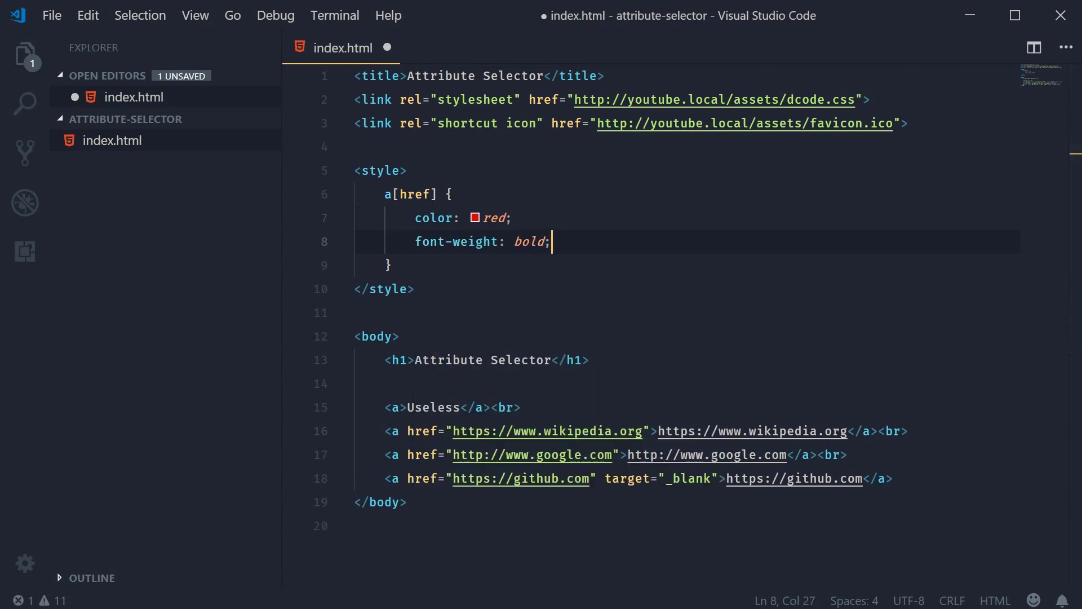
# - Save and reload Chrome to see the three real links red and bold, leaving Useless plain
pyautogui.hotkey('ctrl', 's')
pyautogui.hotkey('alt', 'Tab')
pyautogui.press('F5')
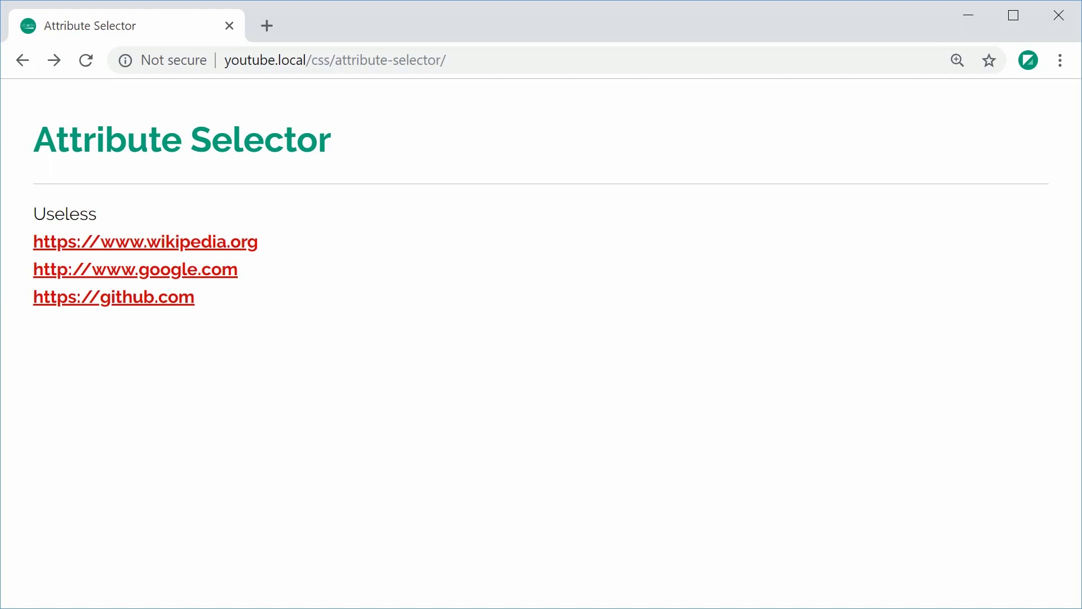
pyautogui.hotkey('alt', 'Tab')
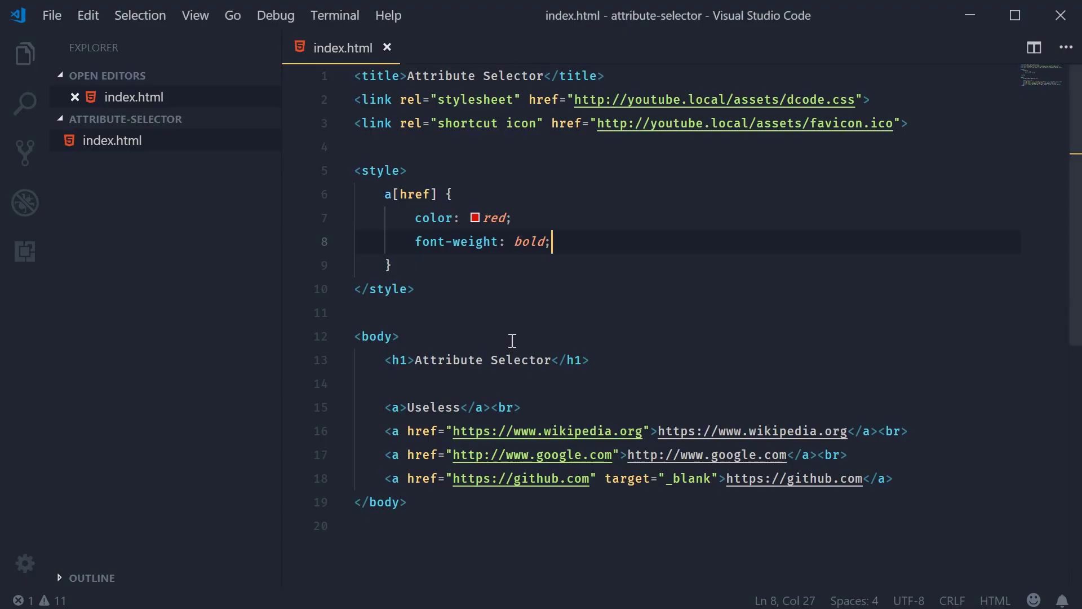
pyautogui.click(422, 268)
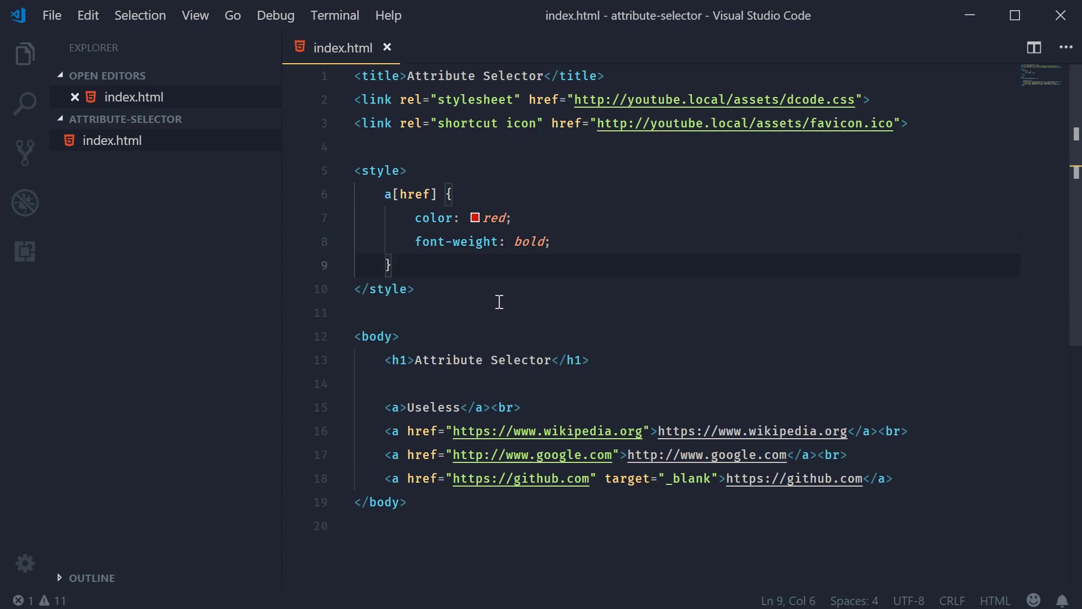
# - Add an a[target="_blank"] rule with color: blue below the first rule
pyautogui.press('Return')
pyautogui.press('Return')
pyautogui.write('a')
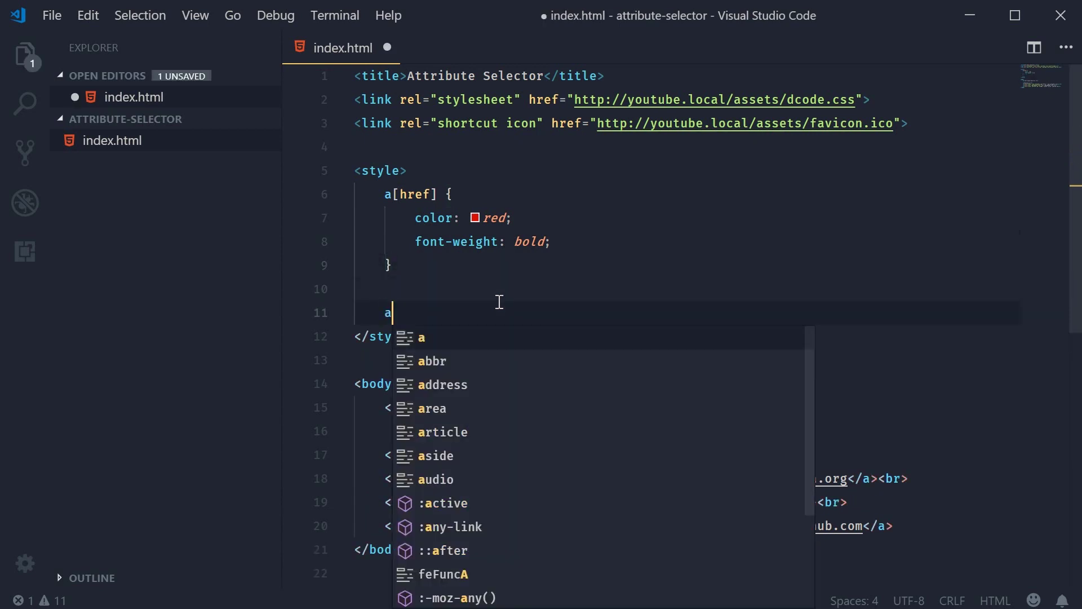
pyautogui.write('[')
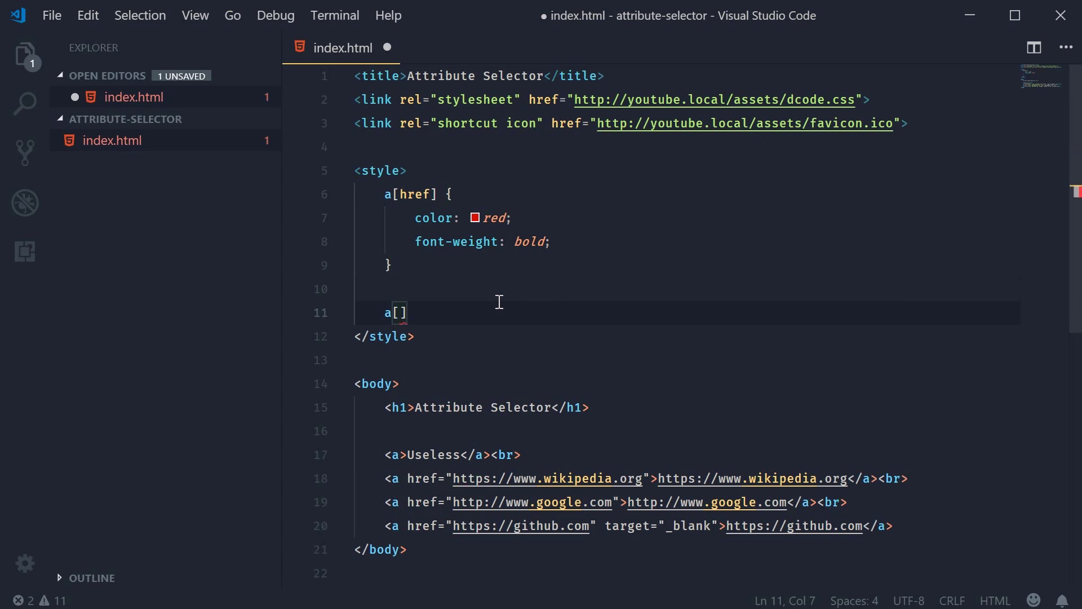
pyautogui.write('target')
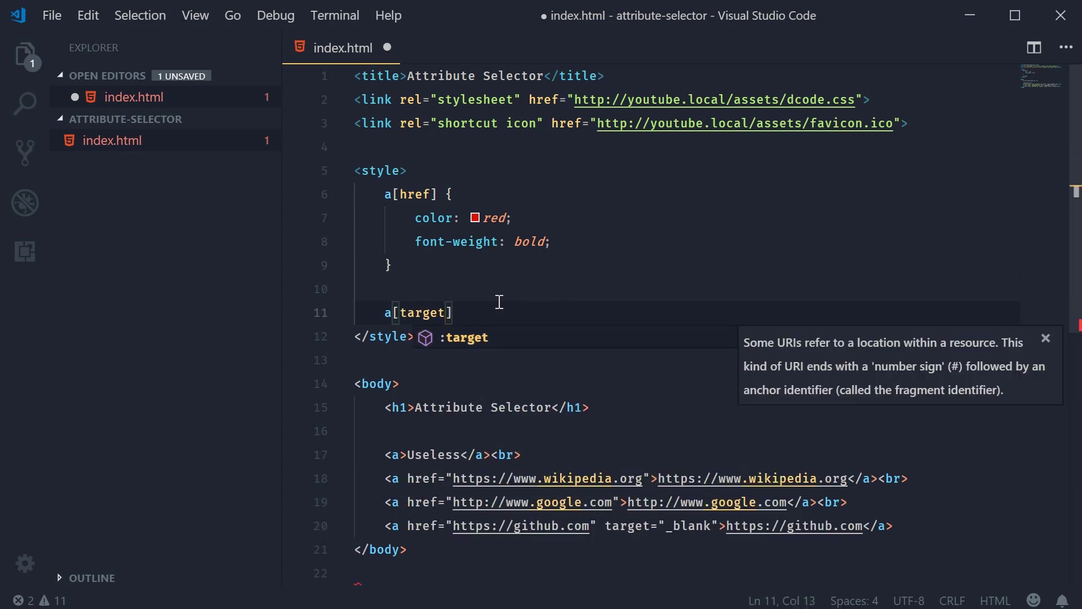
pyautogui.write('=')
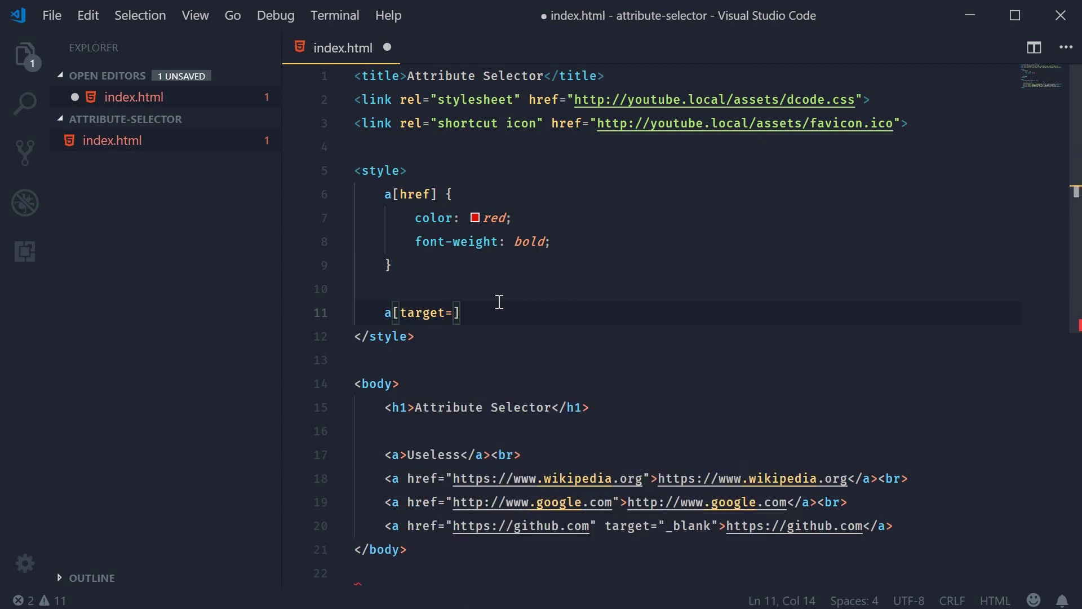
pyautogui.write('"_blank')
pyautogui.write('"] {')
pyautogui.press('Return')
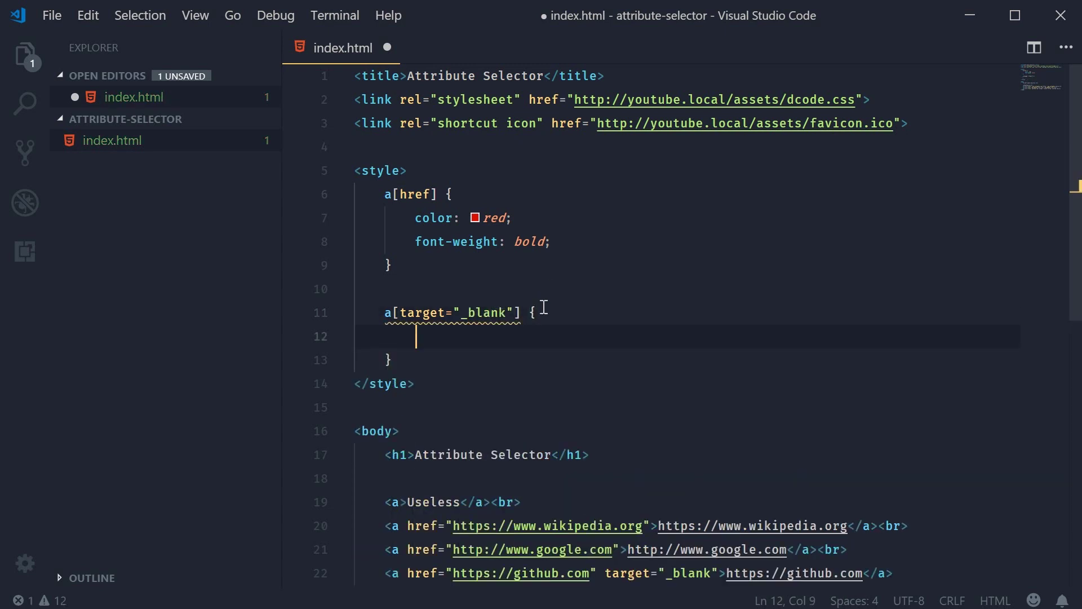
pyautogui.doubleClick(423, 314)
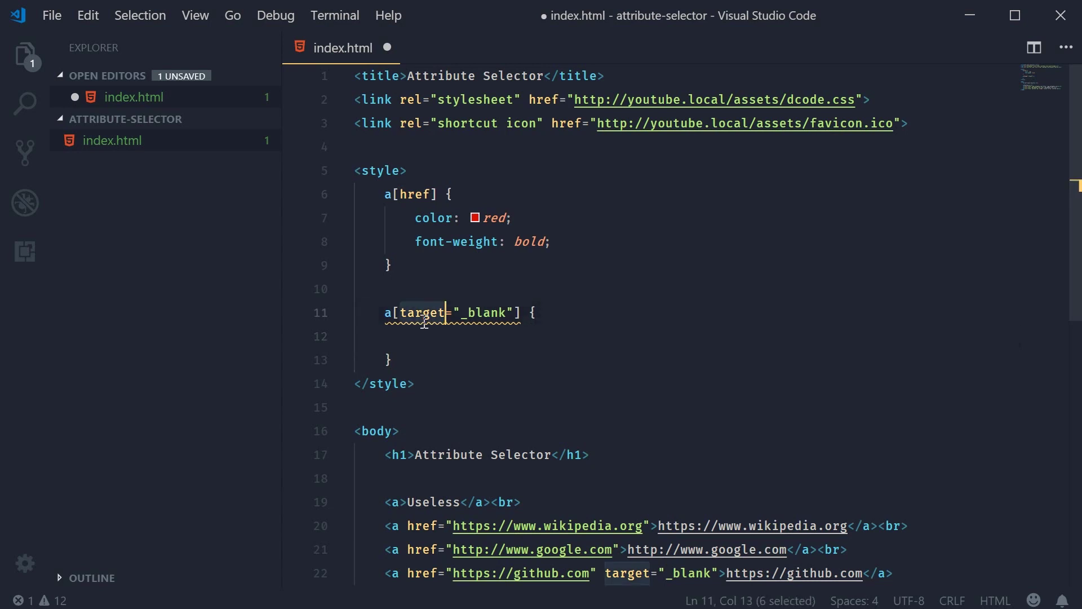
pyautogui.click(464, 335)
pyautogui.write('color')
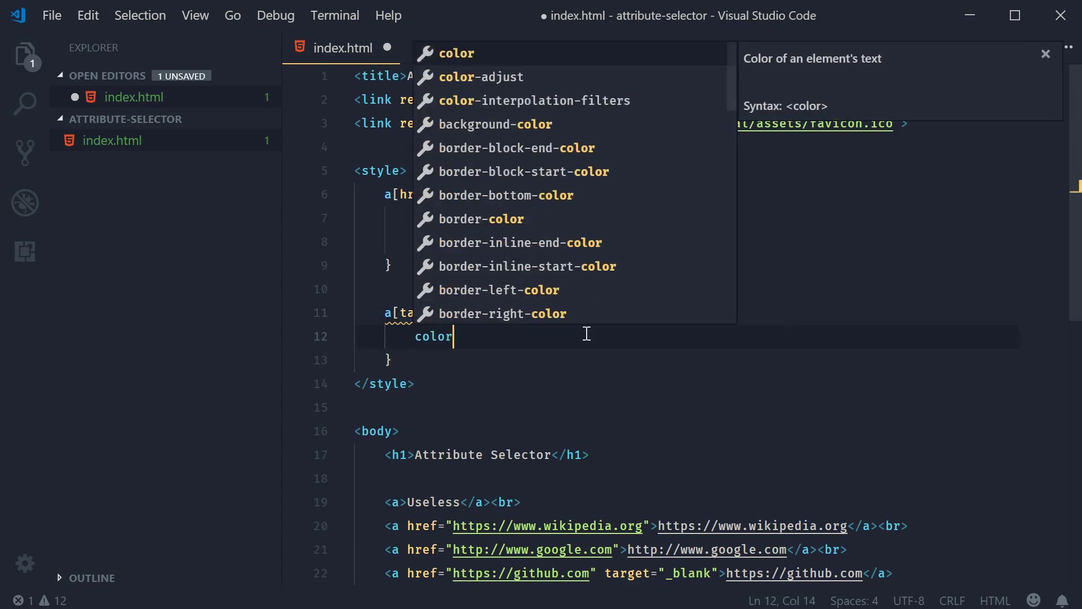
pyautogui.write(': blue;')
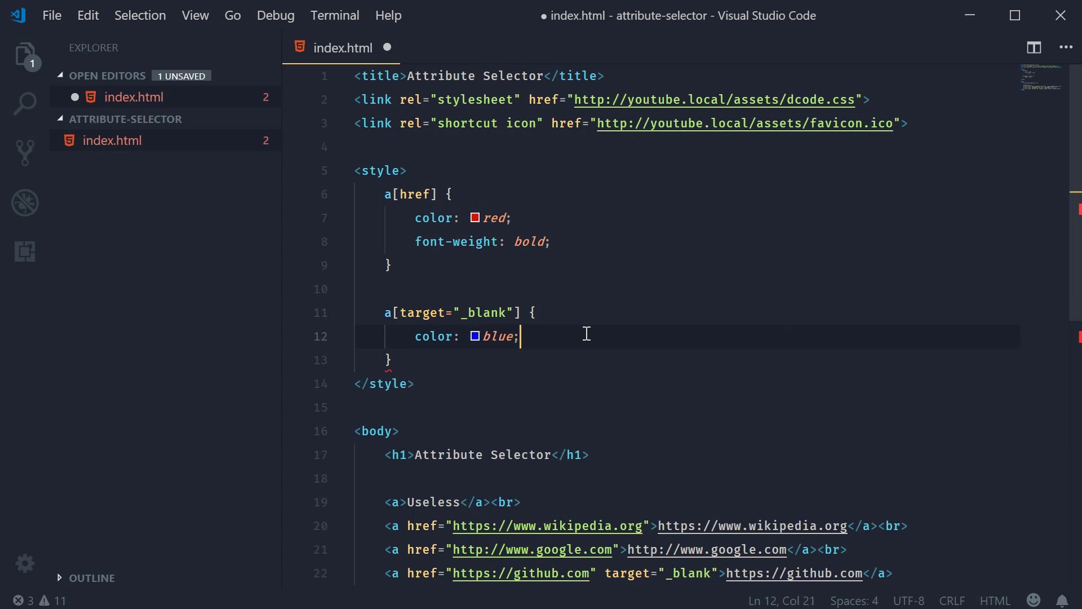
# - Save and reload Chrome to confirm the GitHub link now shows blue
pyautogui.hotkey('ctrl', 's')
pyautogui.scroll(-2, 586, 334)
pyautogui.click(409, 488)
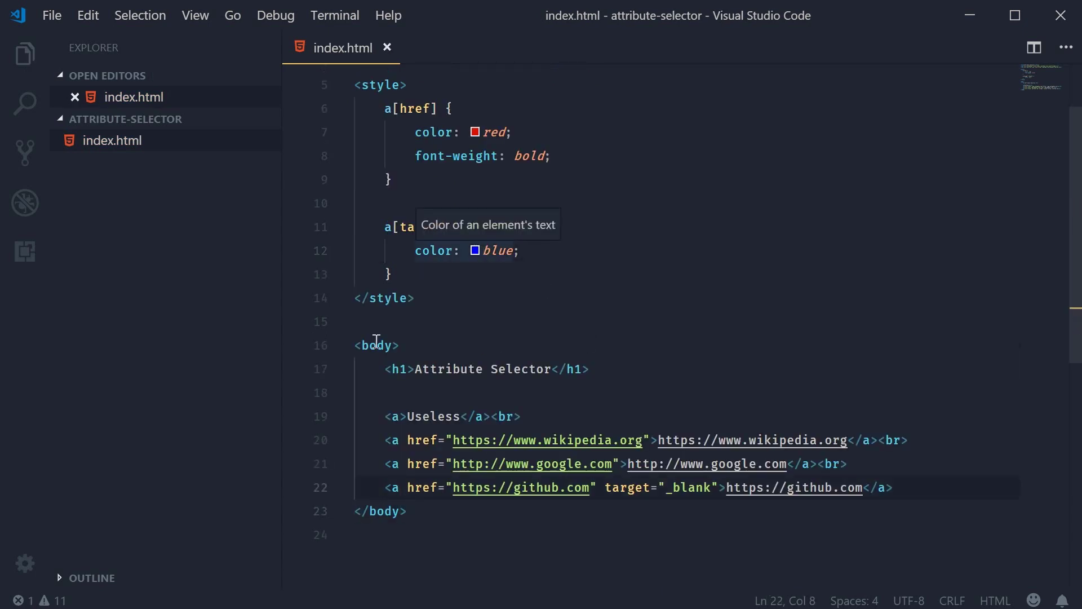
pyautogui.hotkey('alt', 'Tab')
pyautogui.press('F5')
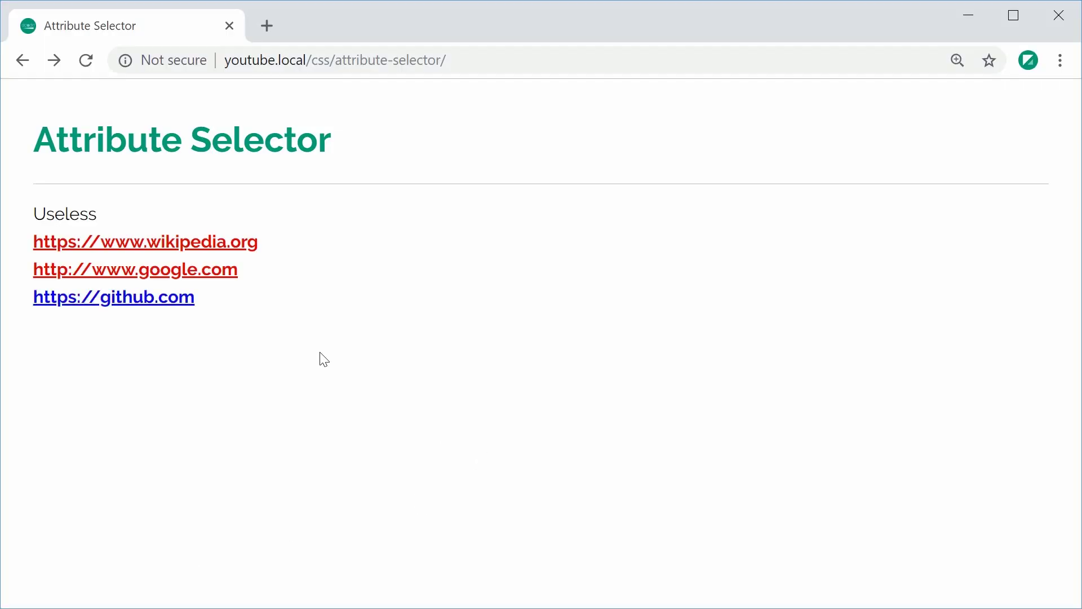
pyautogui.hotkey('alt', 'Tab')
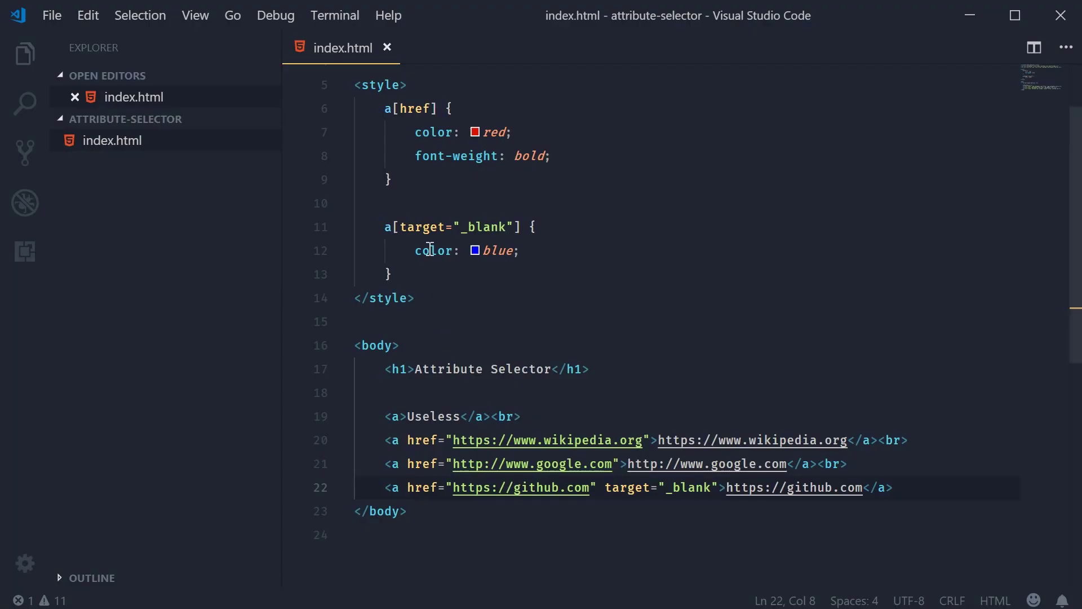
# - Add an a[href^="https"] rule with font-size: 150%
pyautogui.click(429, 272)
pyautogui.press('Return')
pyautogui.press('Return')
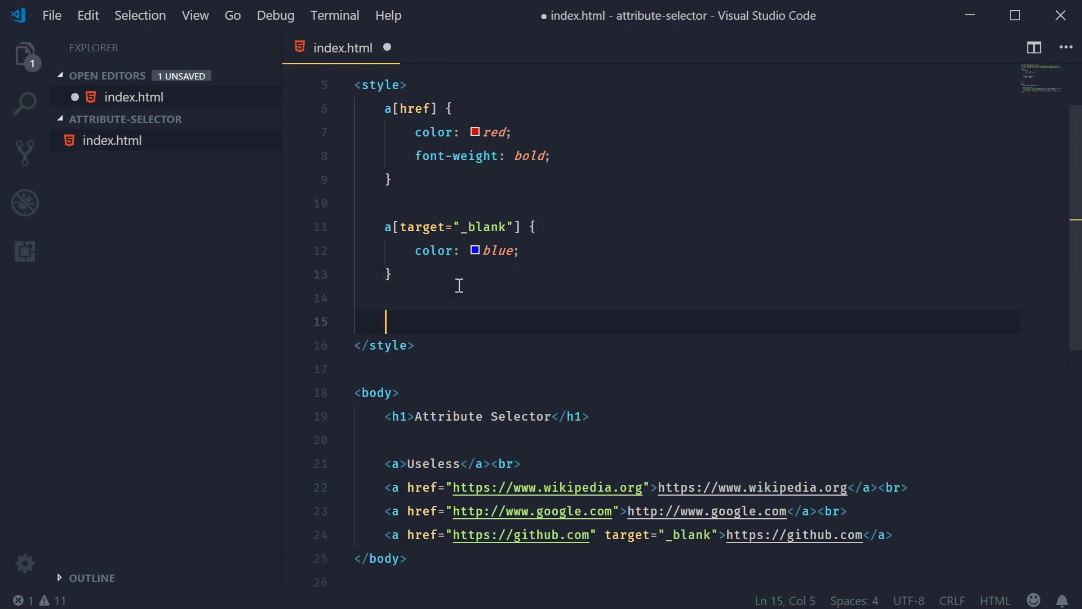
pyautogui.write('a[')
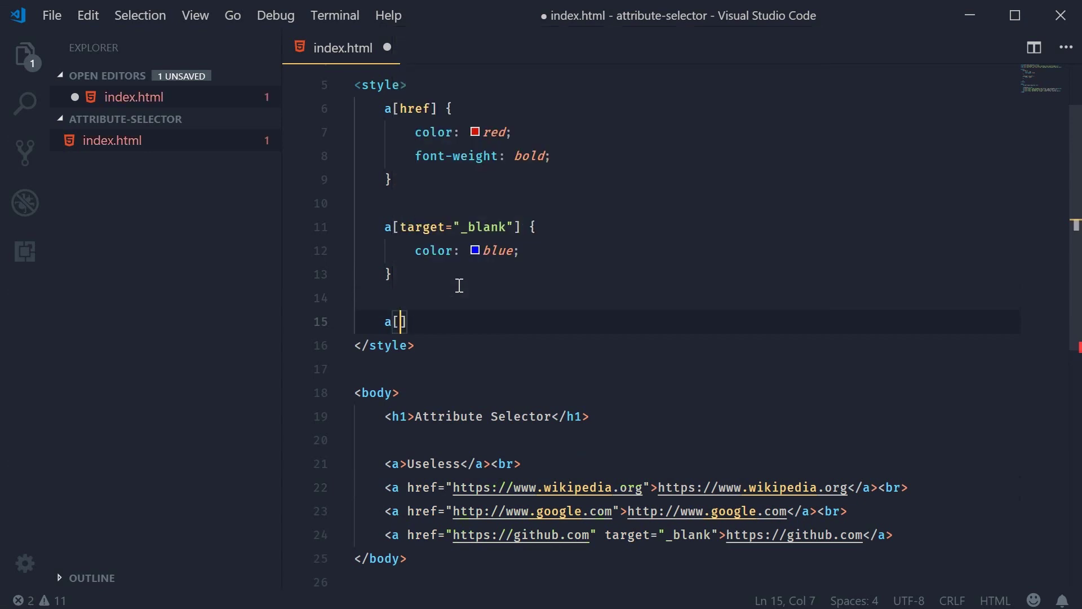
pyautogui.write('href')
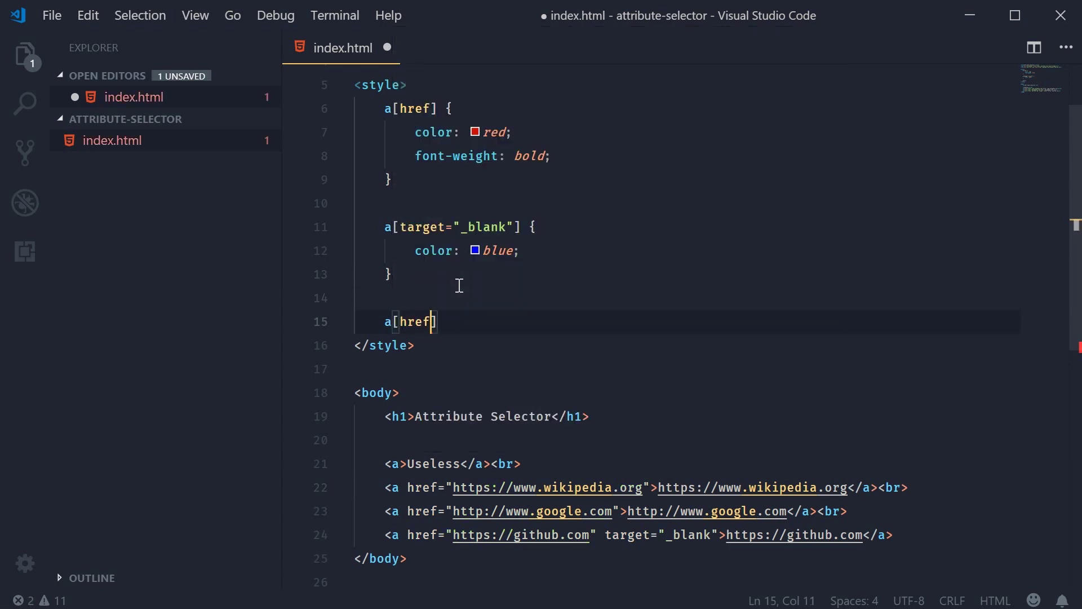
pyautogui.write('^')
pyautogui.write('="')
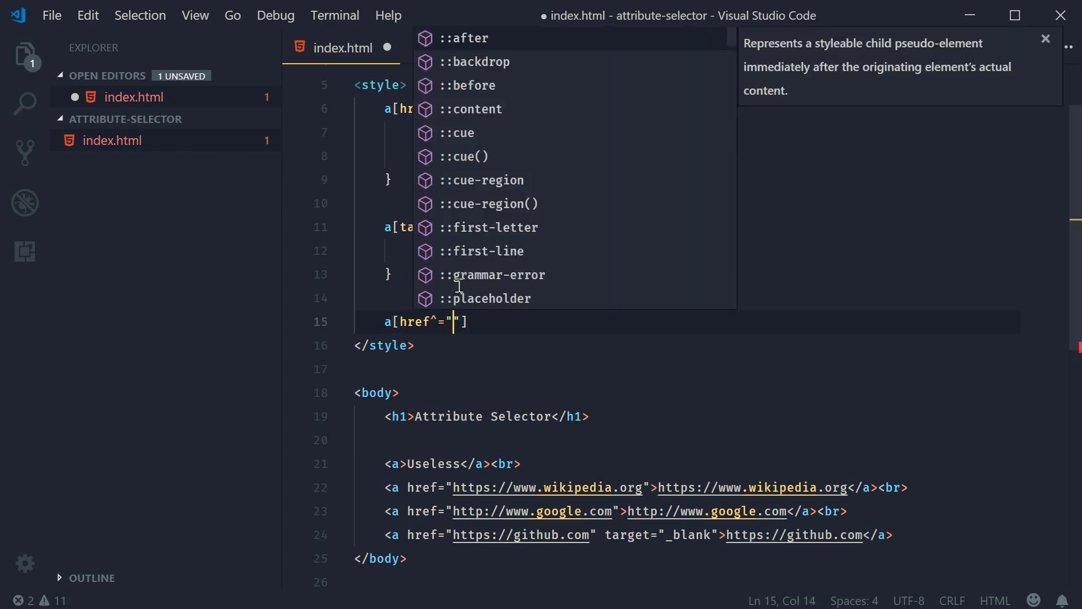
pyautogui.write('https"] ')
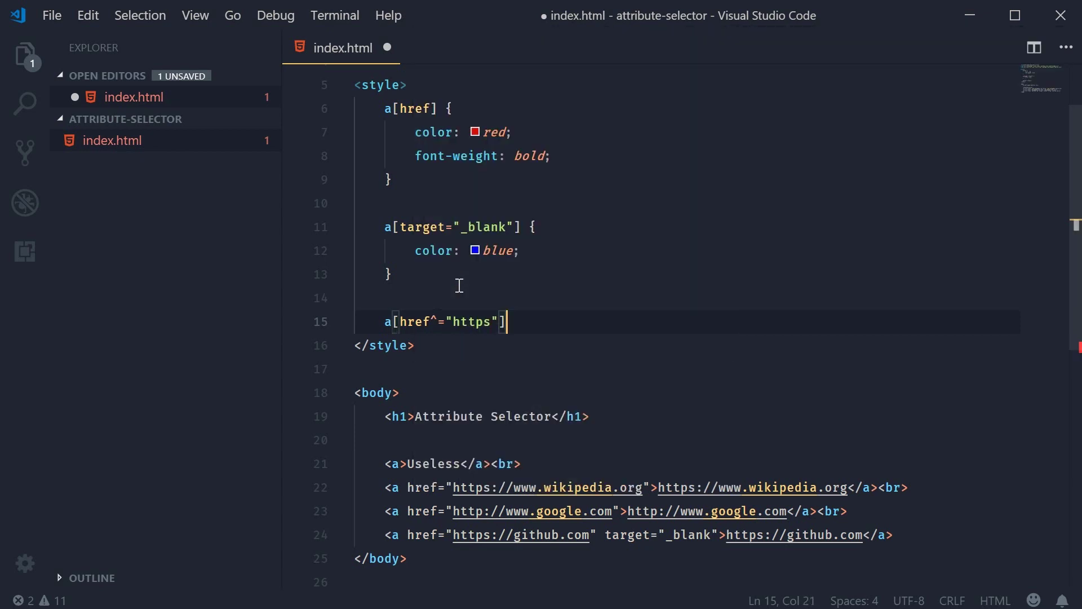
pyautogui.write('{')
pyautogui.press('Return')
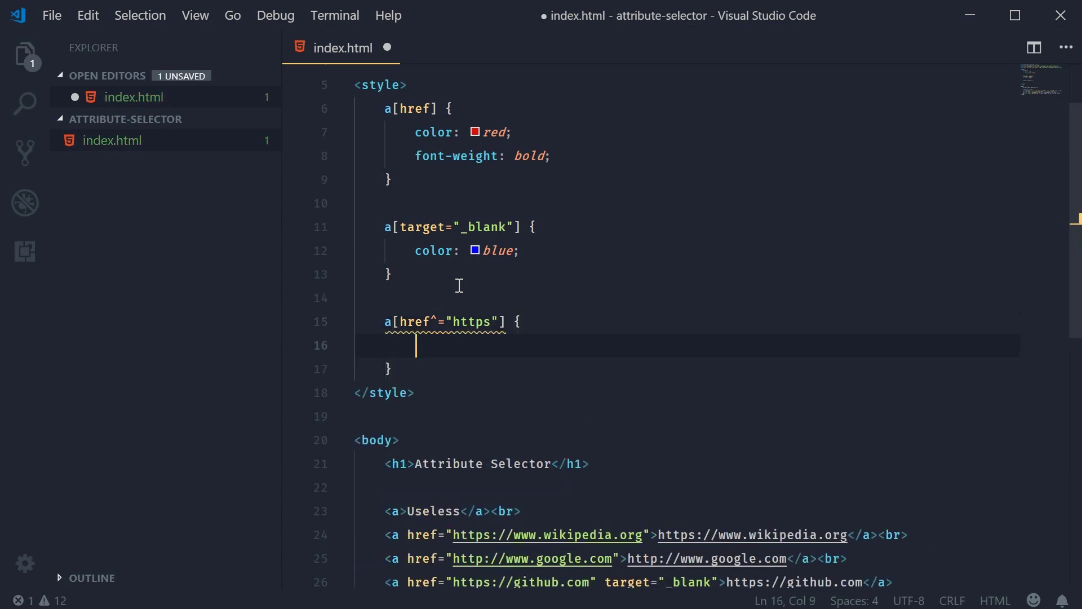
pyautogui.moveTo(454, 321); pyautogui.dragTo(493, 321)
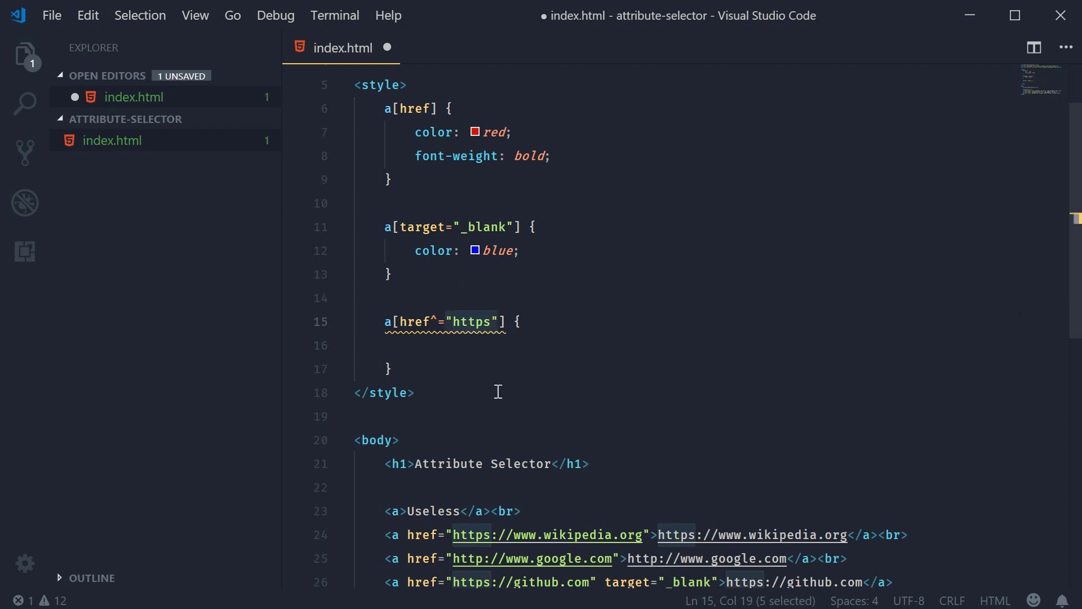
pyautogui.click(471, 356)
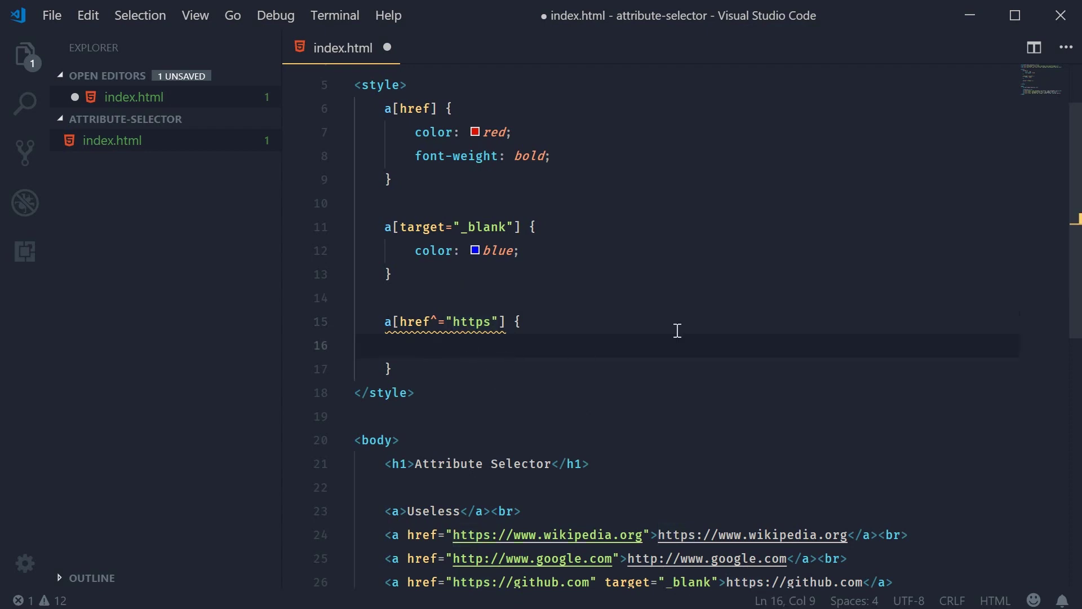
pyautogui.write('font-size')
pyautogui.press('Return')
pyautogui.write('15')
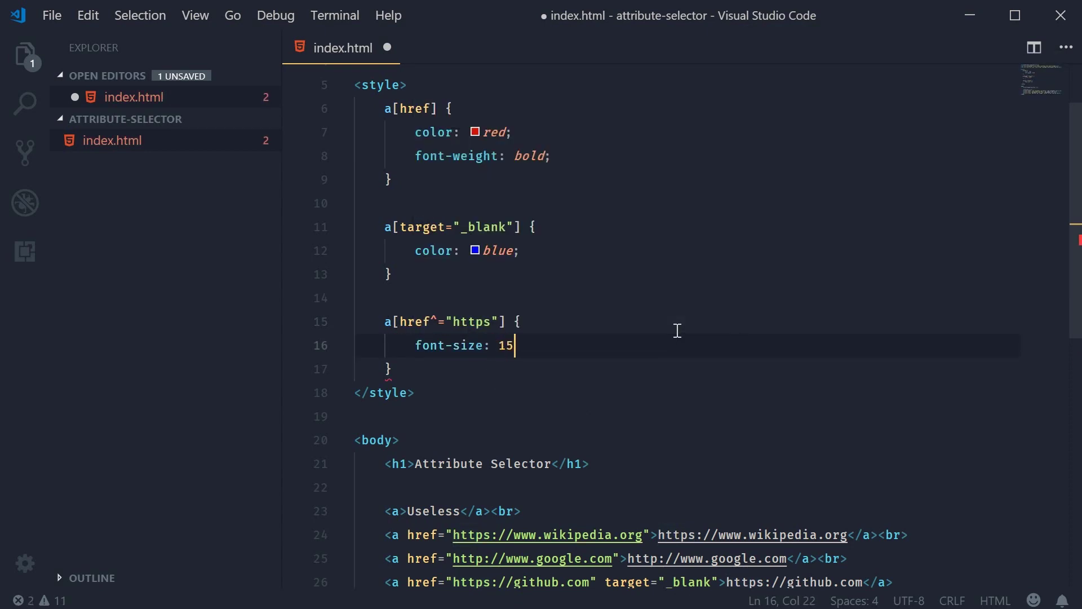
pyautogui.write('0%;')
# - Save and reload Chrome to see the Wikipedia and GitHub links enlarged to 150%
pyautogui.hotkey('ctrl', 's')
pyautogui.scroll(-1, 601, 362)
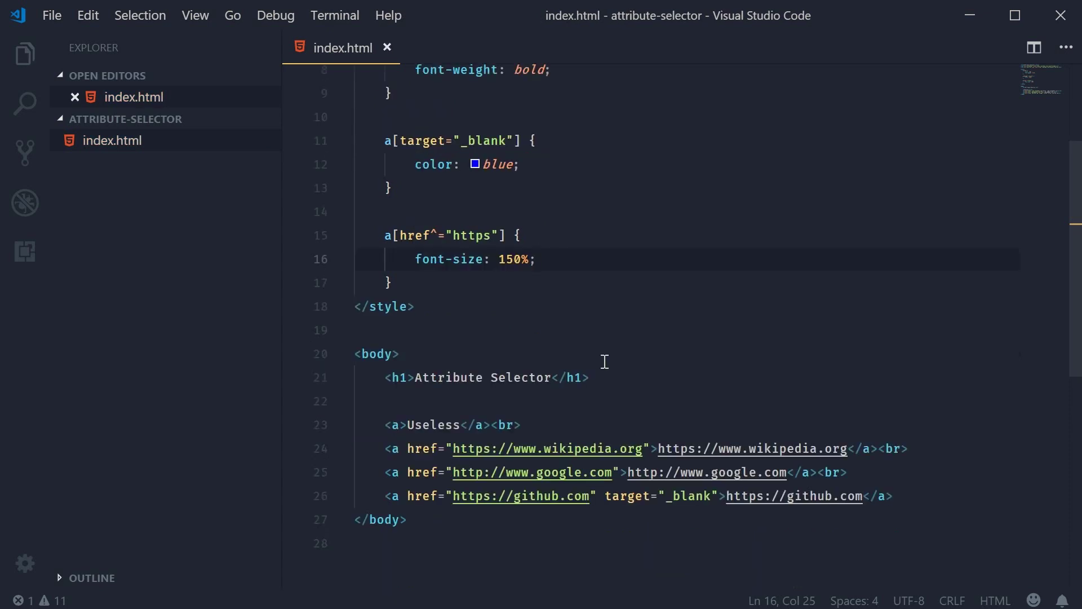
pyautogui.click(423, 448)
pyautogui.click(431, 502)
pyautogui.hotkey('alt', 'Tab')
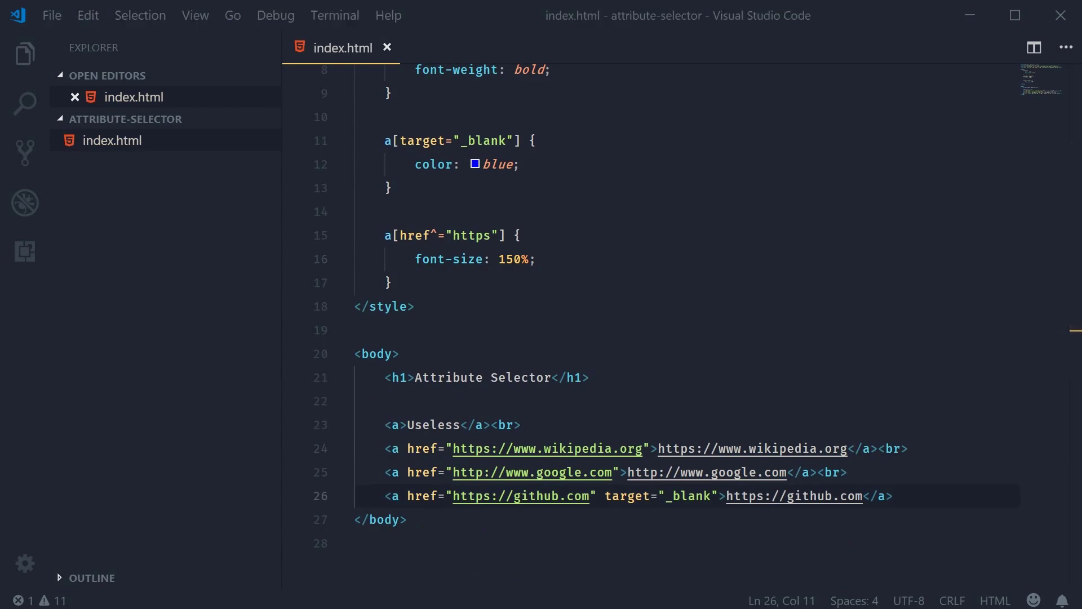
pyautogui.click(86, 60)
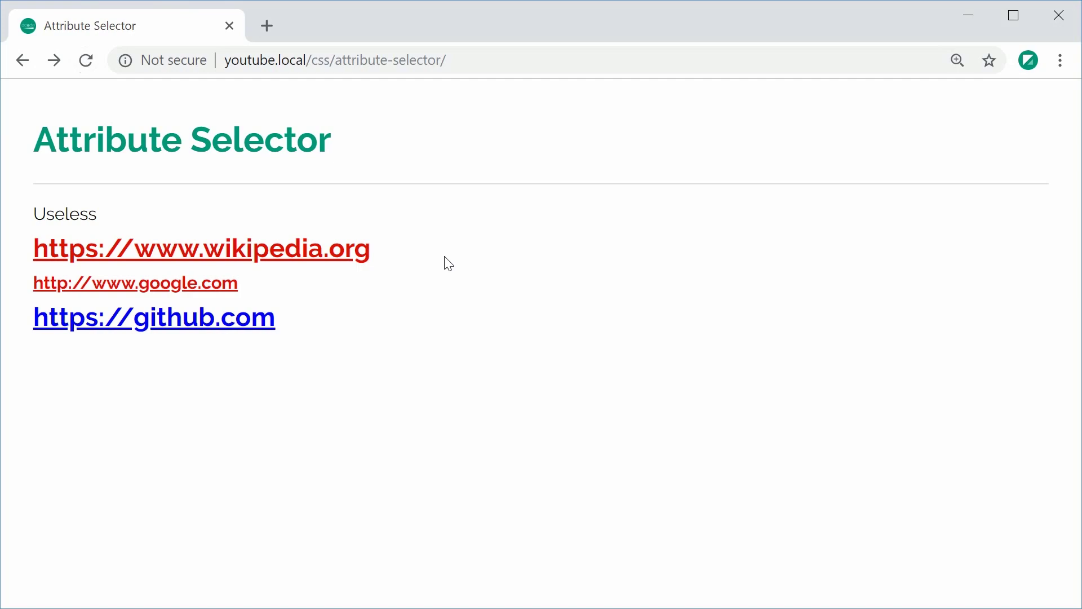
pyautogui.hotkey('alt', 'Tab')
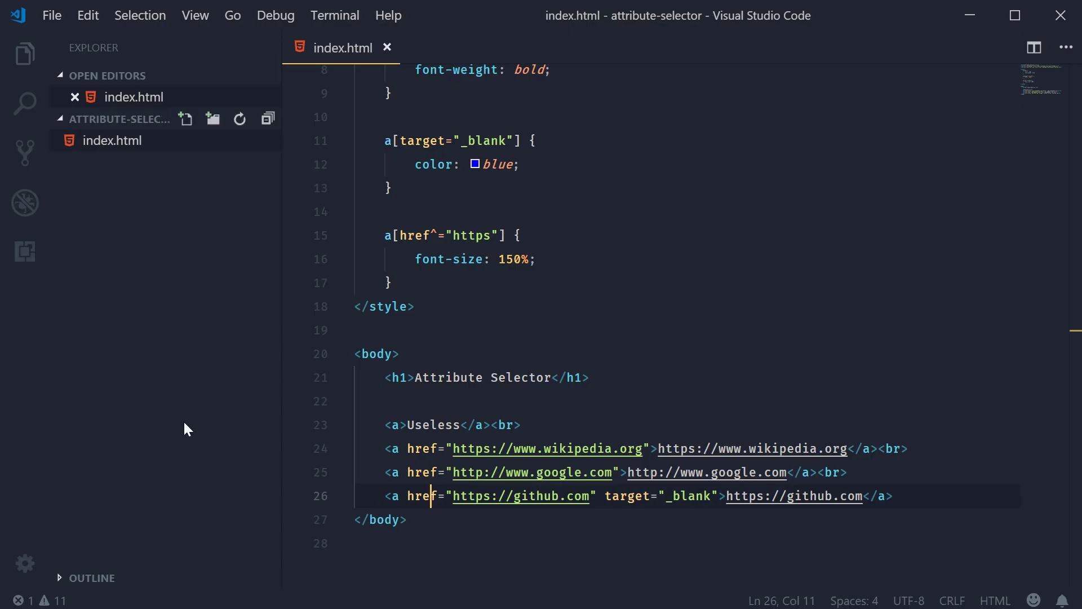
# - Add an a[href$="org"] rule with text-transform: uppercase
pyautogui.click(441, 294)
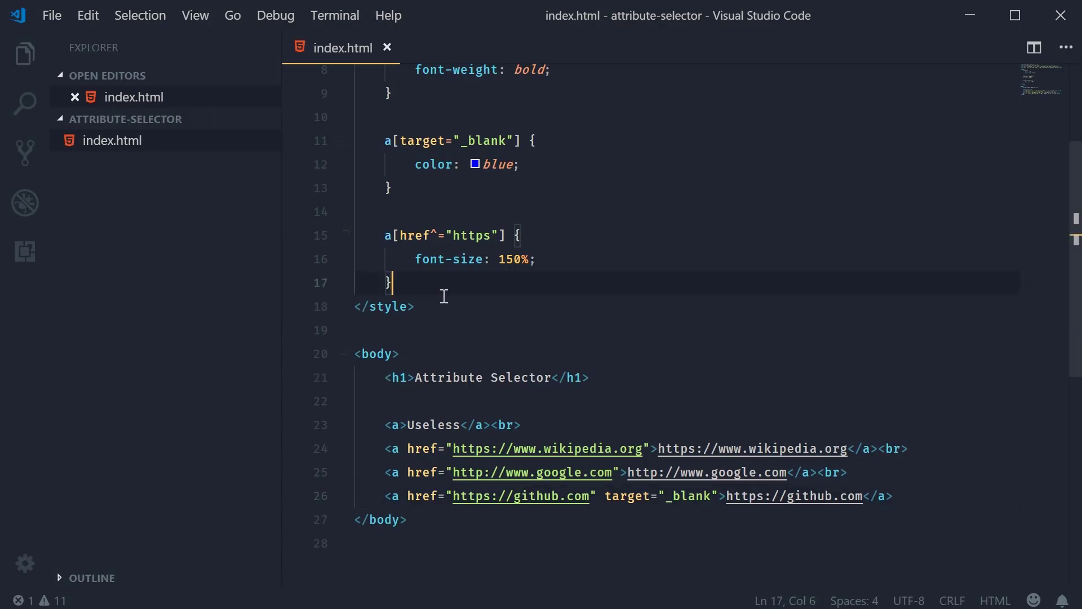
pyautogui.press('Return')
pyautogui.press('Return')
pyautogui.write('a[h')
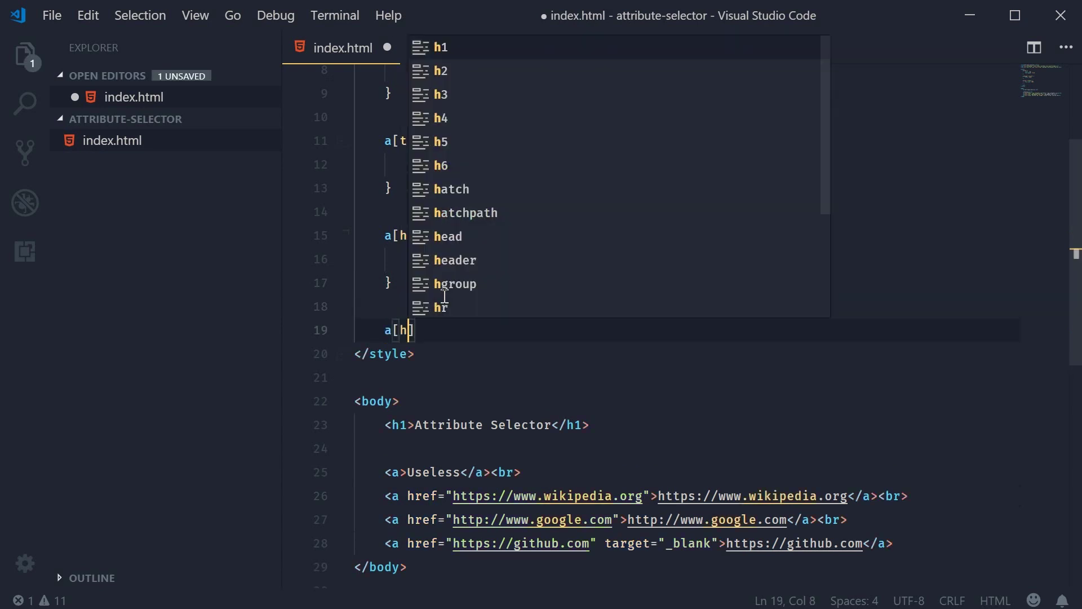
pyautogui.write('ref')
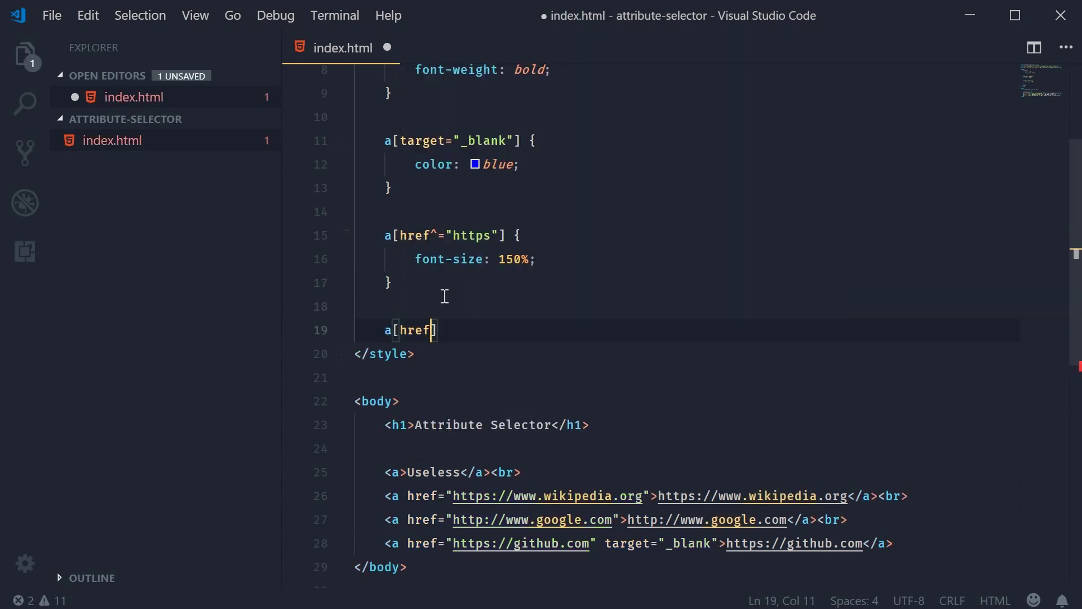
pyautogui.write('$')
pyautogui.write('="org')
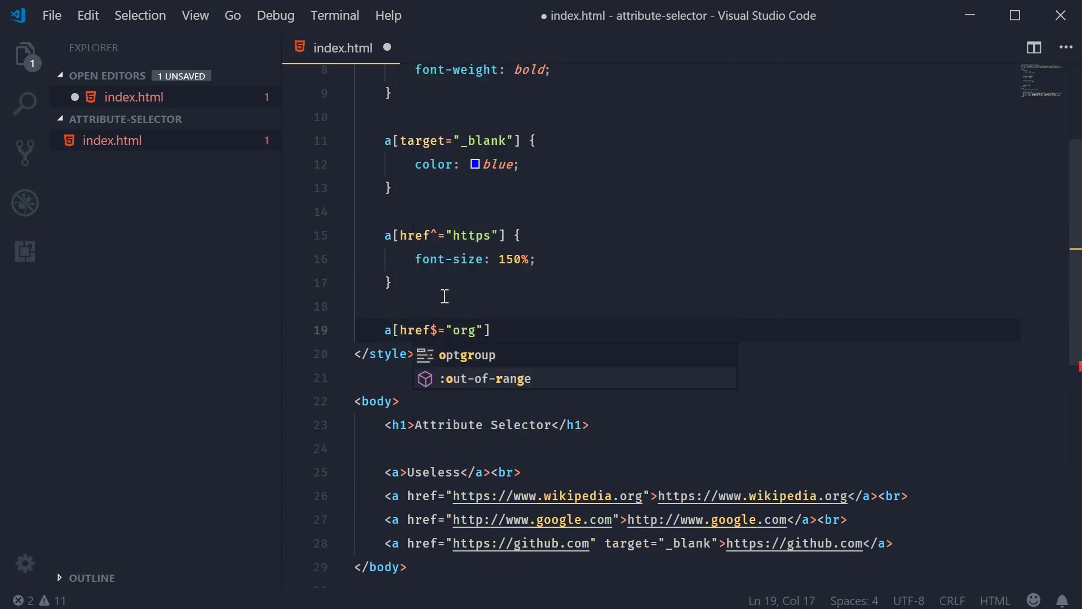
pyautogui.press('Right')
pyautogui.press('Right')
pyautogui.write('{')
pyautogui.press('Return')
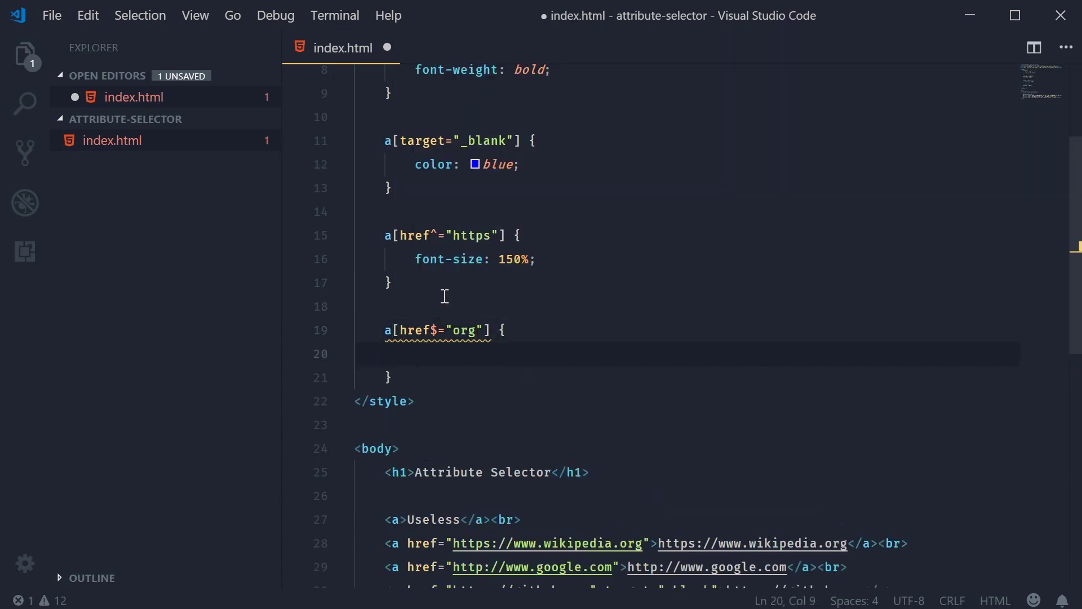
pyautogui.doubleClick(630, 542)
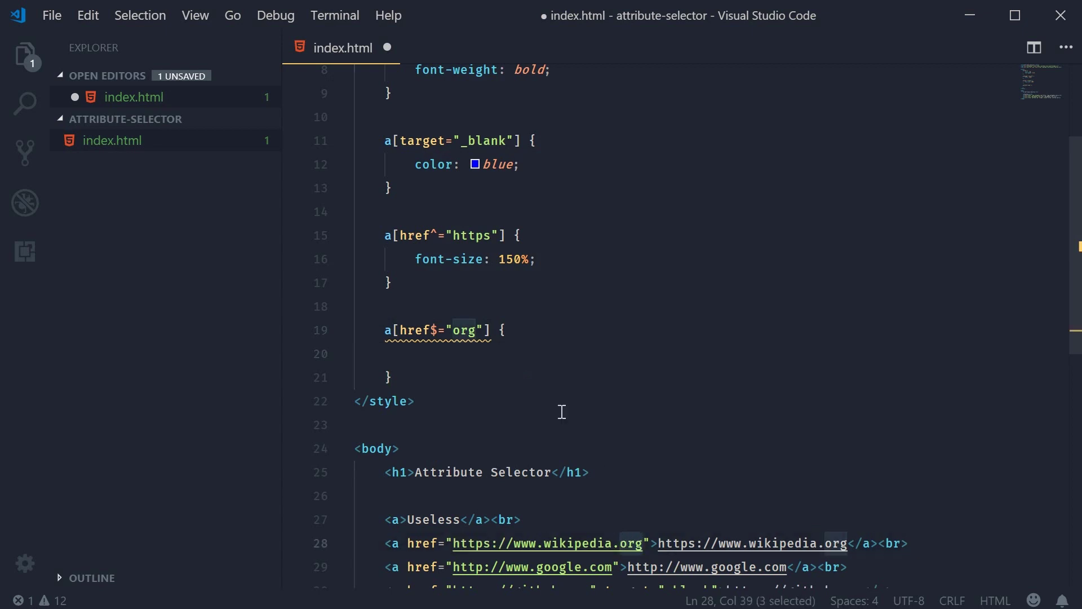
pyautogui.click(465, 348)
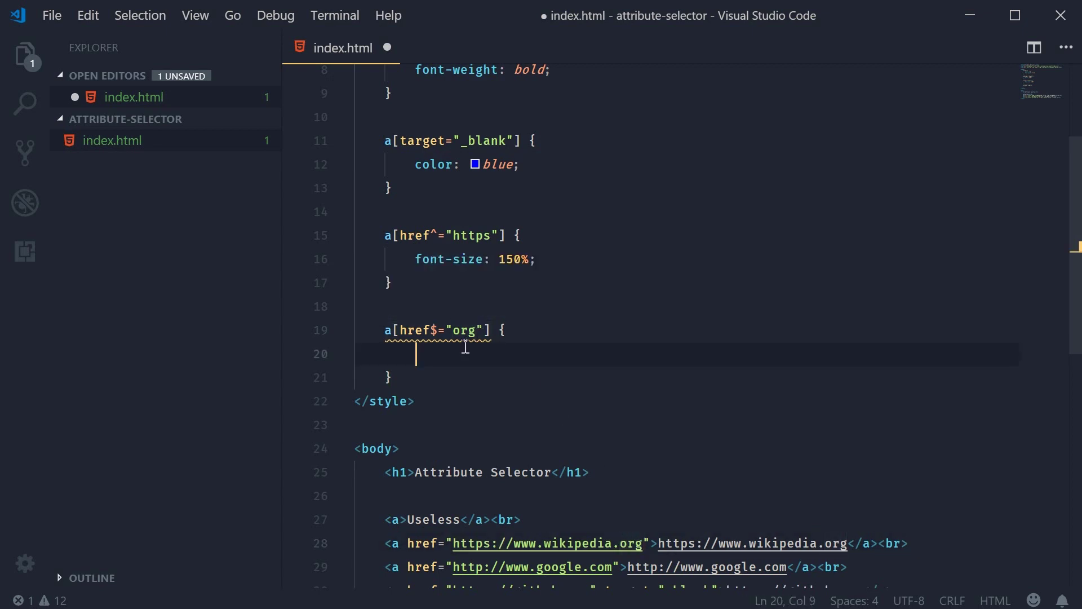
pyautogui.write('tex')
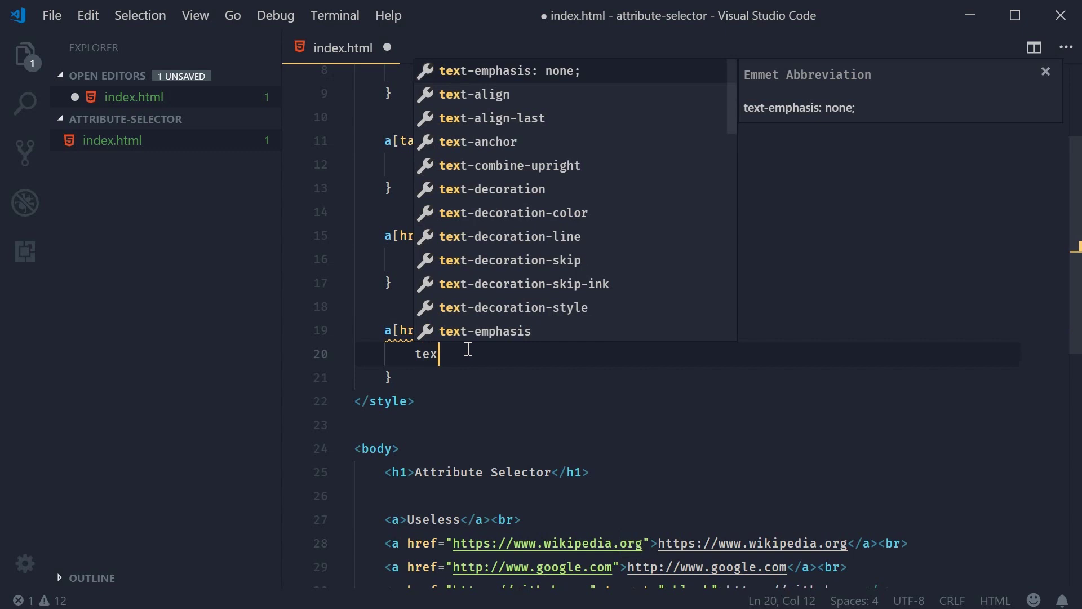
pyautogui.write('t-tra')
pyautogui.press('Return')
pyautogui.write('up')
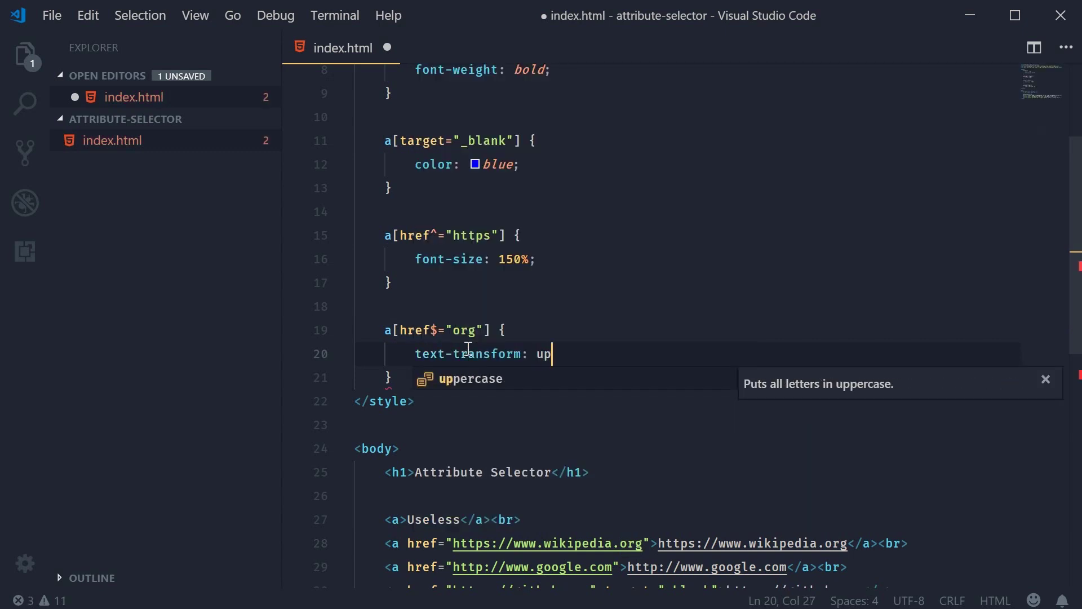
pyautogui.press('Return')
pyautogui.write(';')
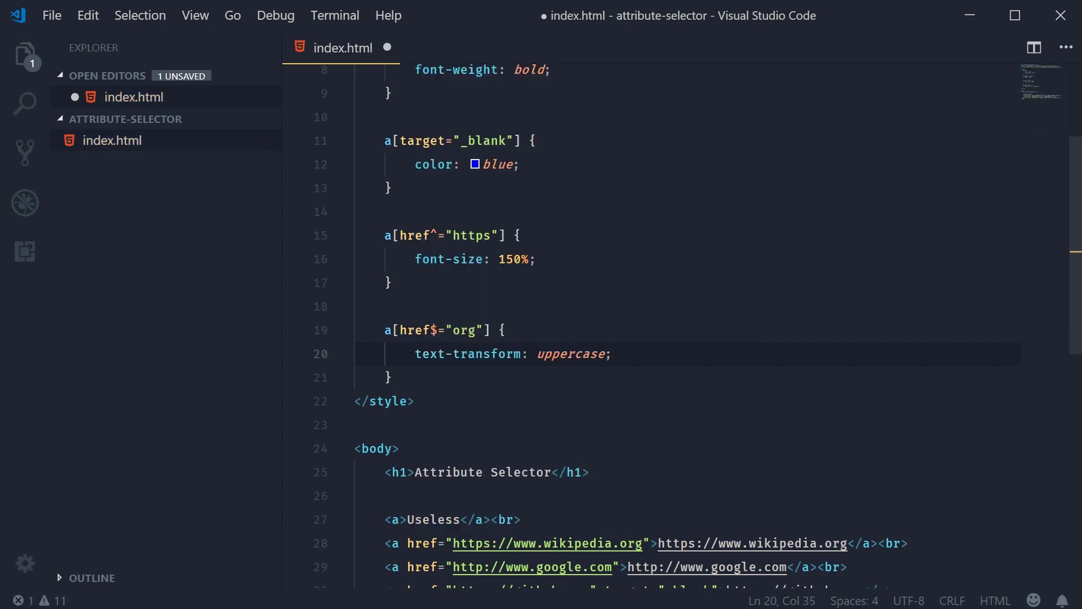
# - Save and reload Chrome to confirm the Wikipedia link now displays in uppercase
pyautogui.hotkey('ctrl', 's')
pyautogui.hotkey('alt', 'Tab')
pyautogui.click(85, 59)
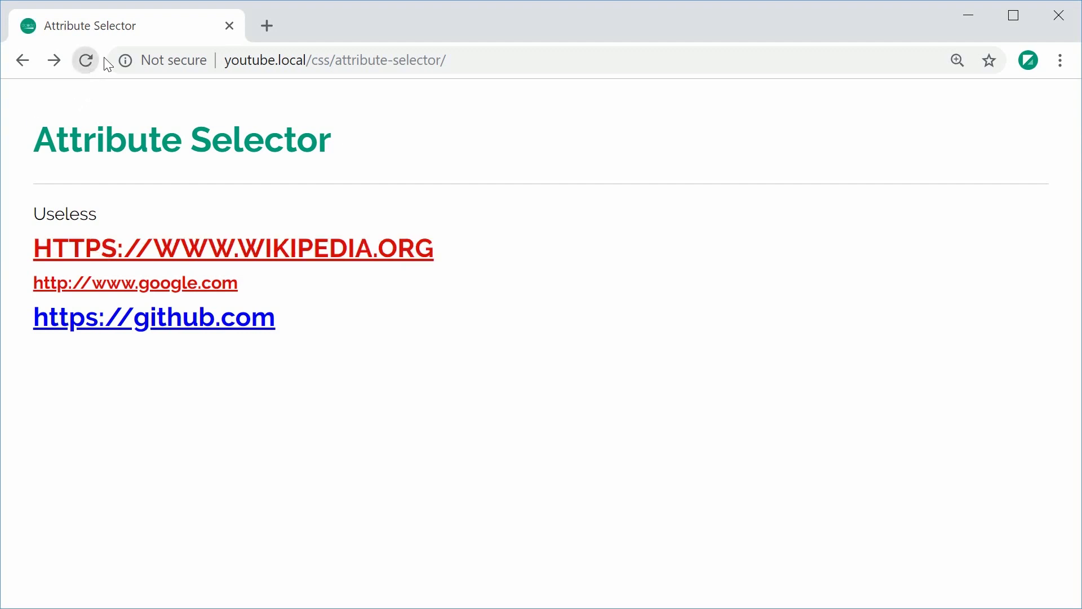
pyautogui.moveTo(436, 248); pyautogui.dragTo(22, 265)
pyautogui.click(496, 370)
pyautogui.hotkey('alt', 'Tab')
pyautogui.click(412, 378)
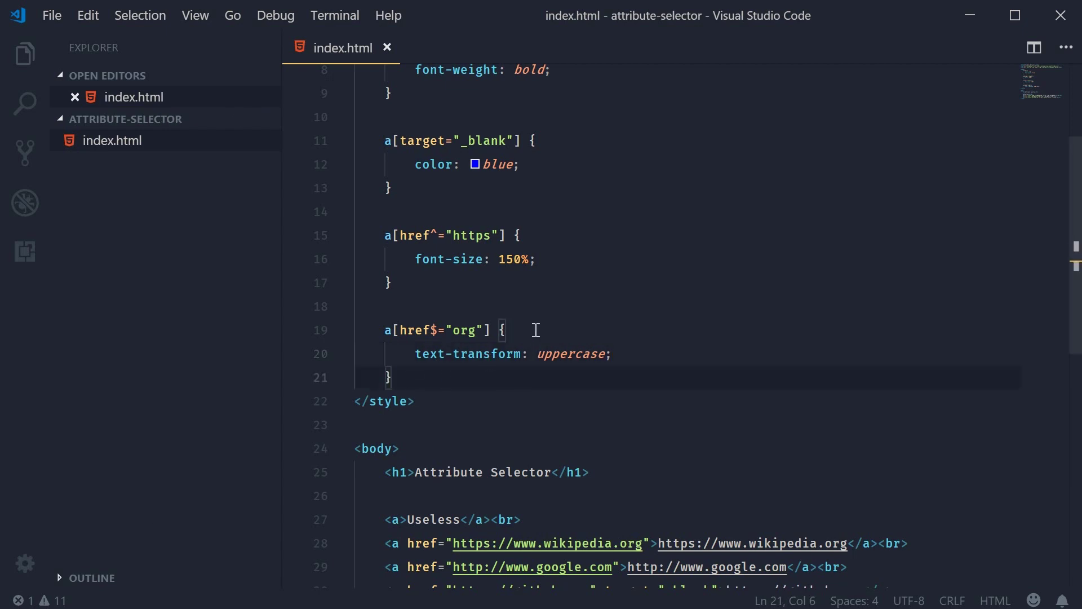
# - Add an empty a[href*="oo"] rule below the org rule
pyautogui.press('Return')
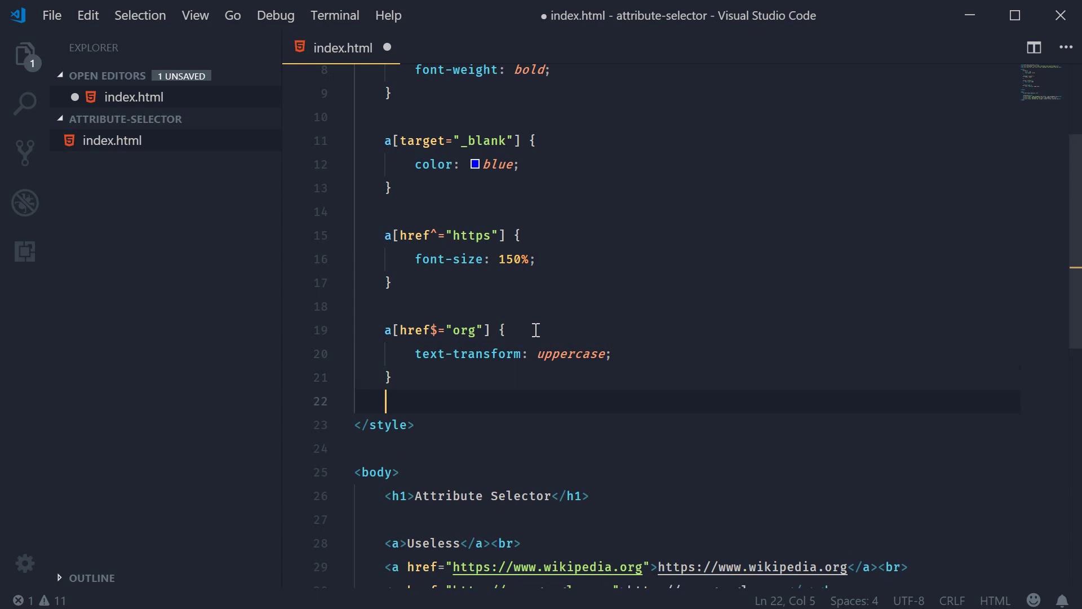
pyautogui.press('Return')
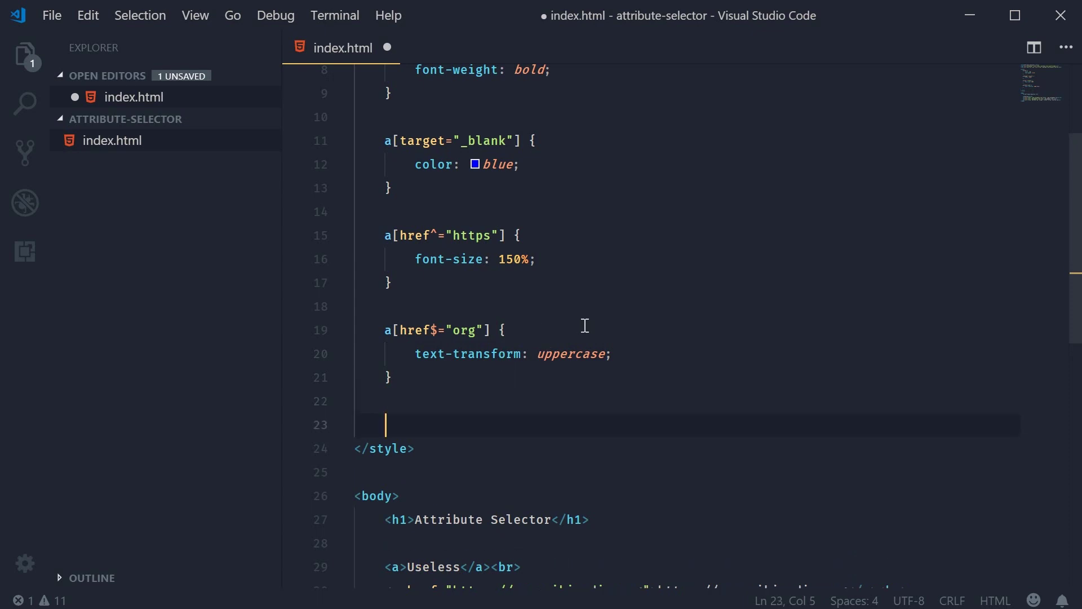
pyautogui.write('a')
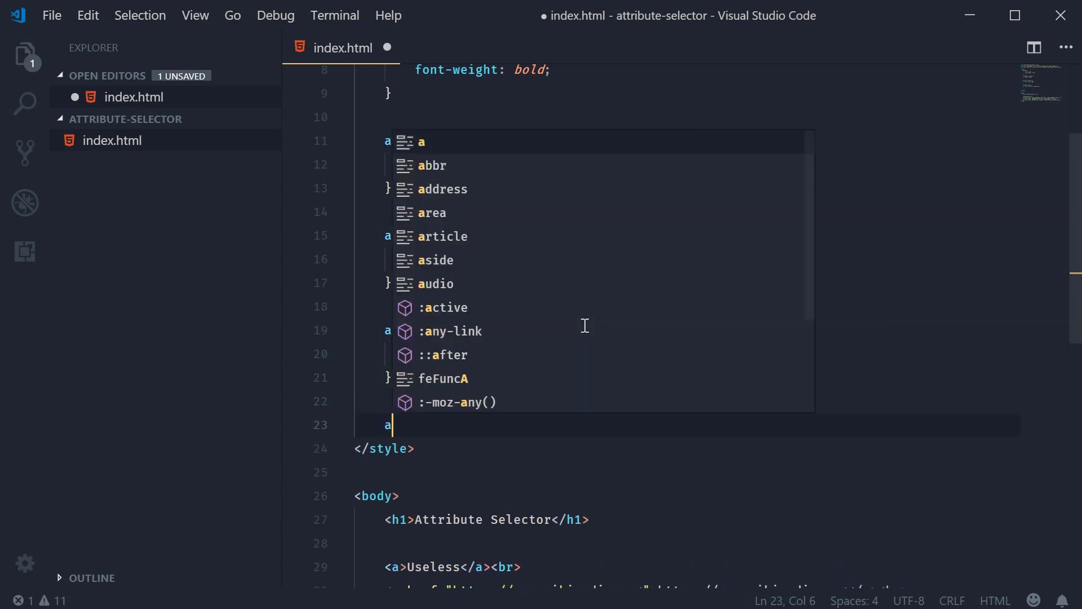
pyautogui.write('[href')
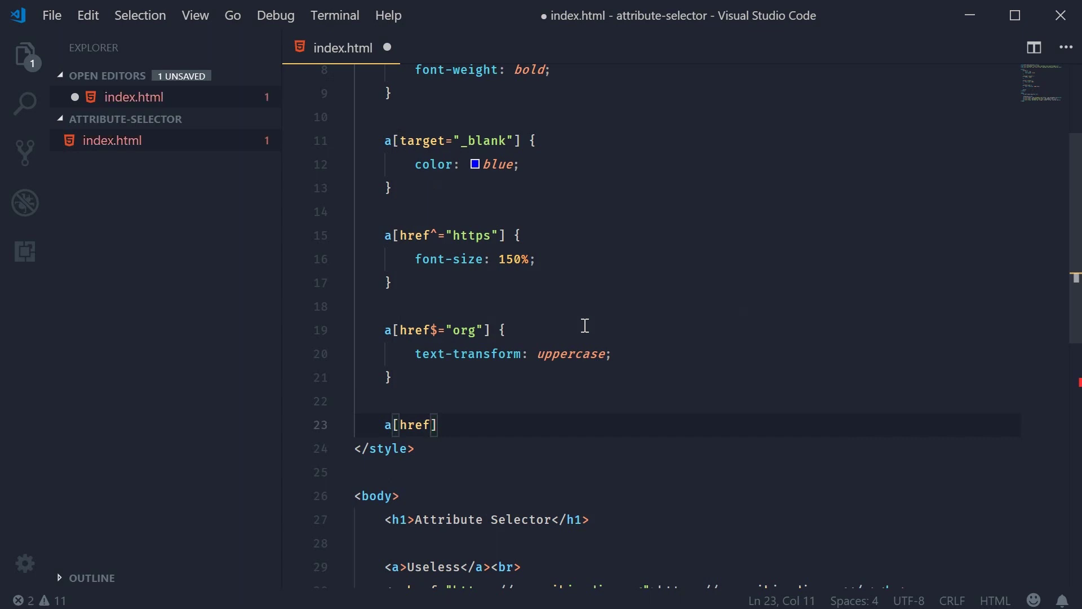
pyautogui.write('*=')
pyautogui.write('"oo')
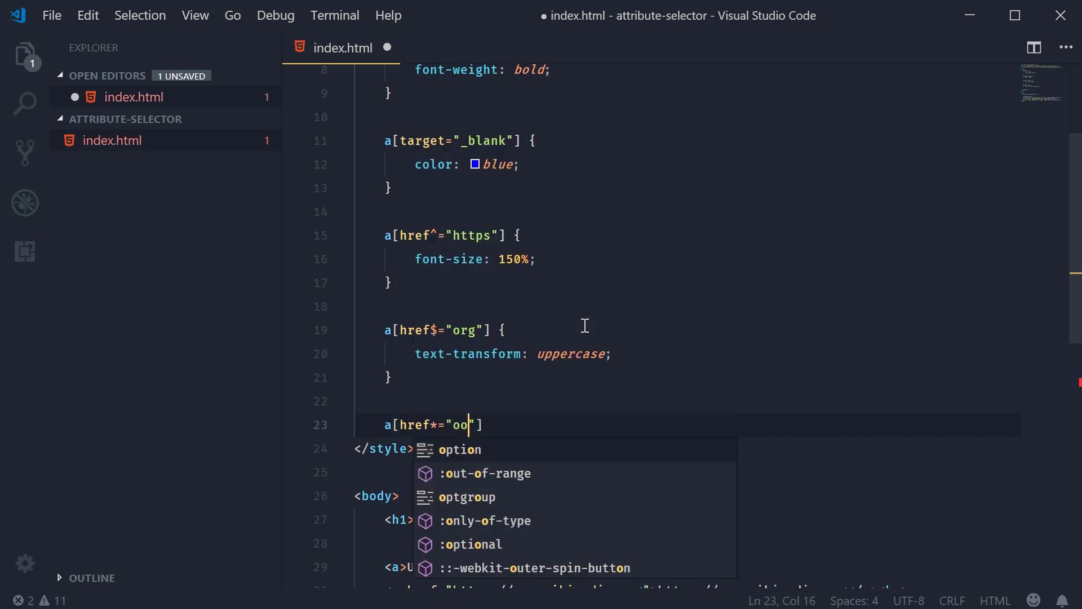
pyautogui.press('End')
pyautogui.write('{')
pyautogui.press('Return')
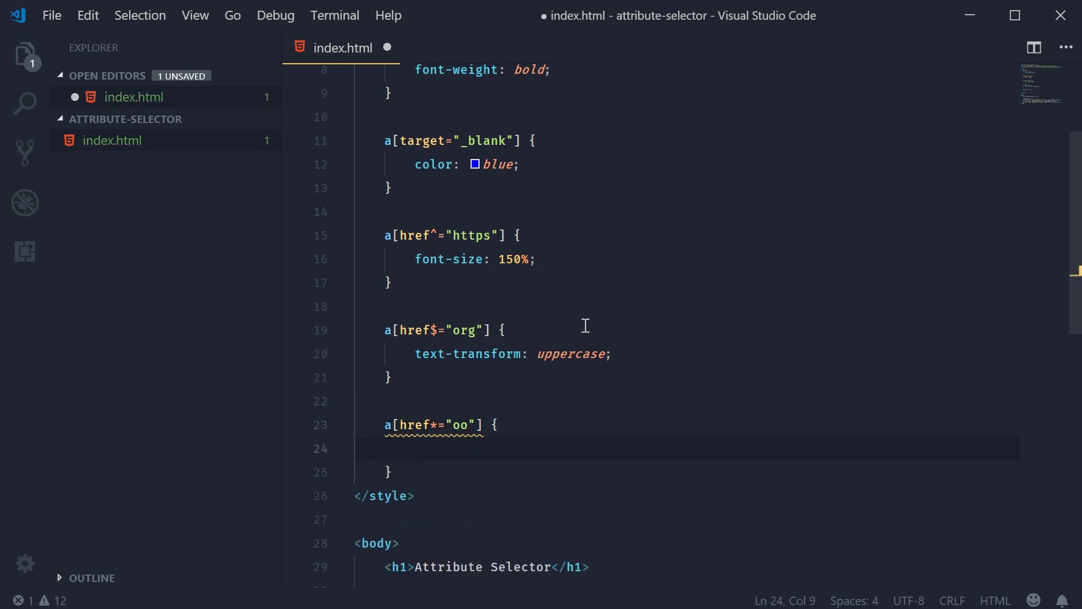
pyautogui.scroll(-2, 585, 326)
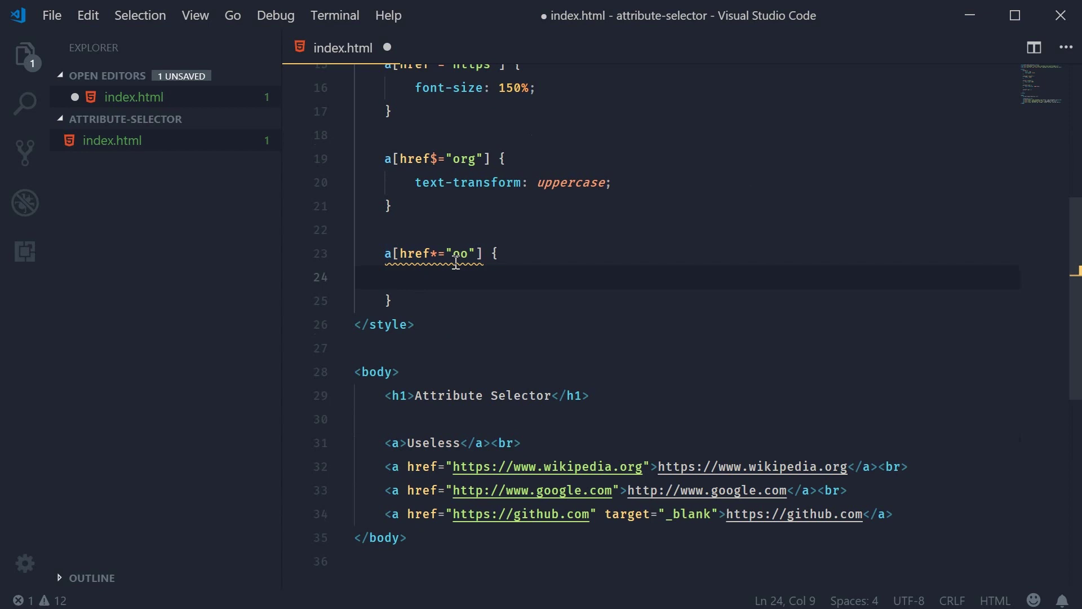
pyautogui.moveTo(451, 268); pyautogui.dragTo(473, 269)
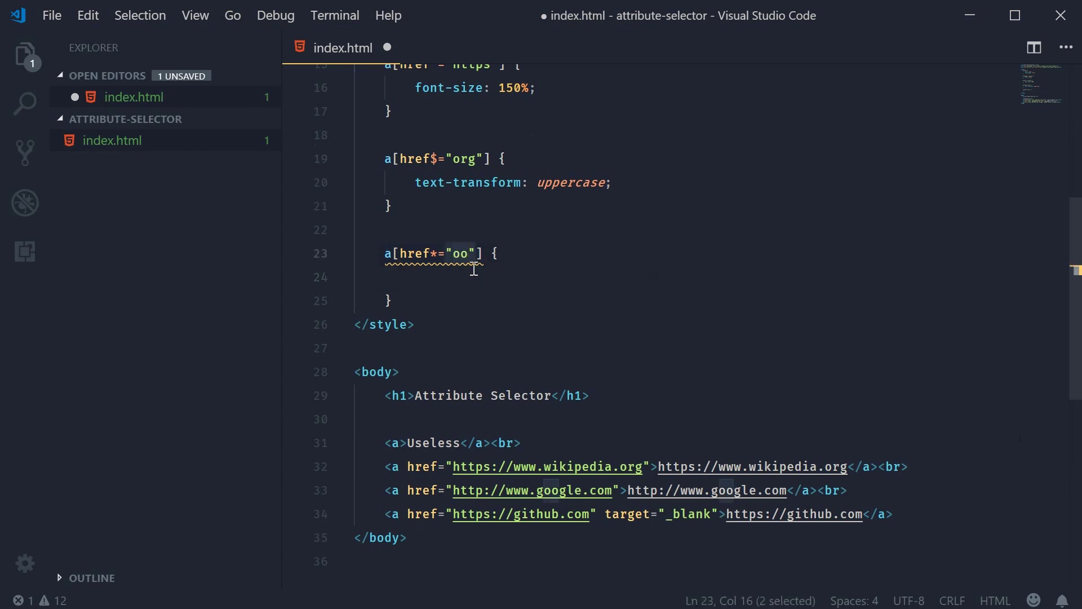
pyautogui.click(639, 471)
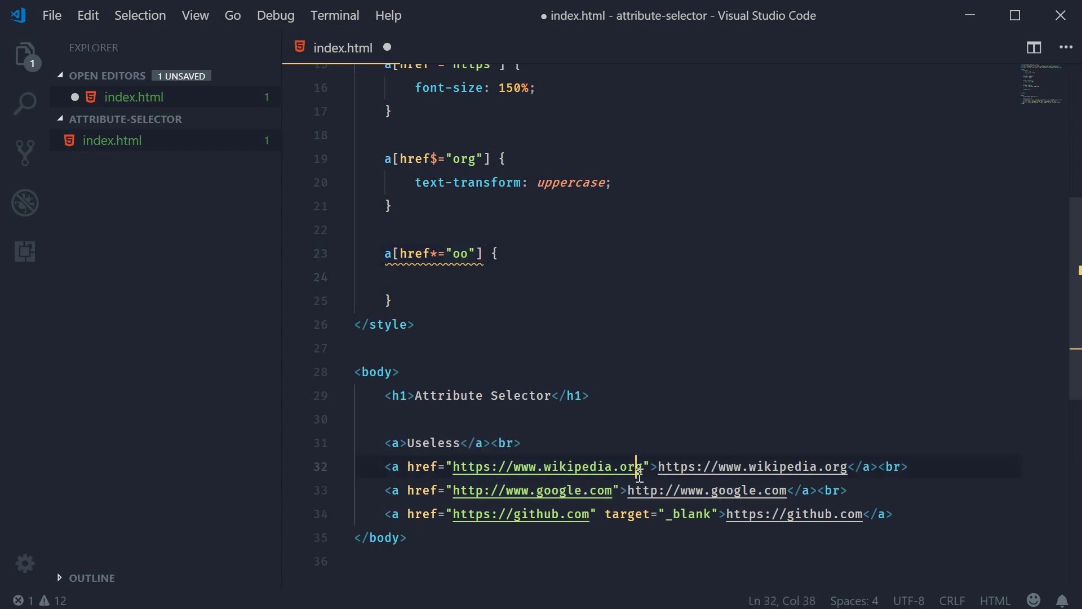
# - Give the oo rule float: right, save, and bring up Chrome
pyautogui.click(552, 490)
pyautogui.click(484, 271)
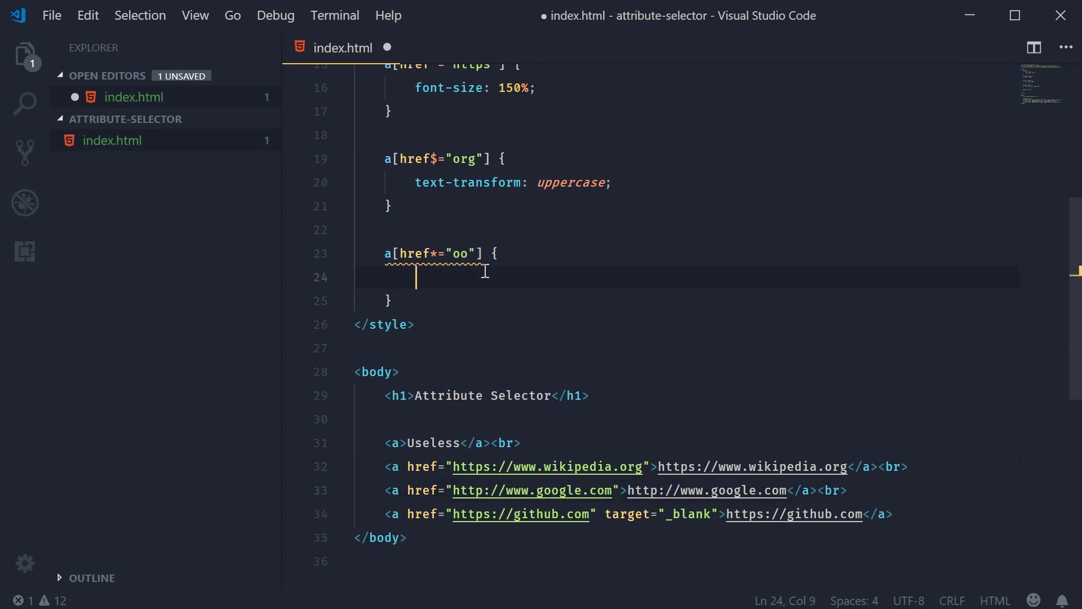
pyautogui.write('float: r')
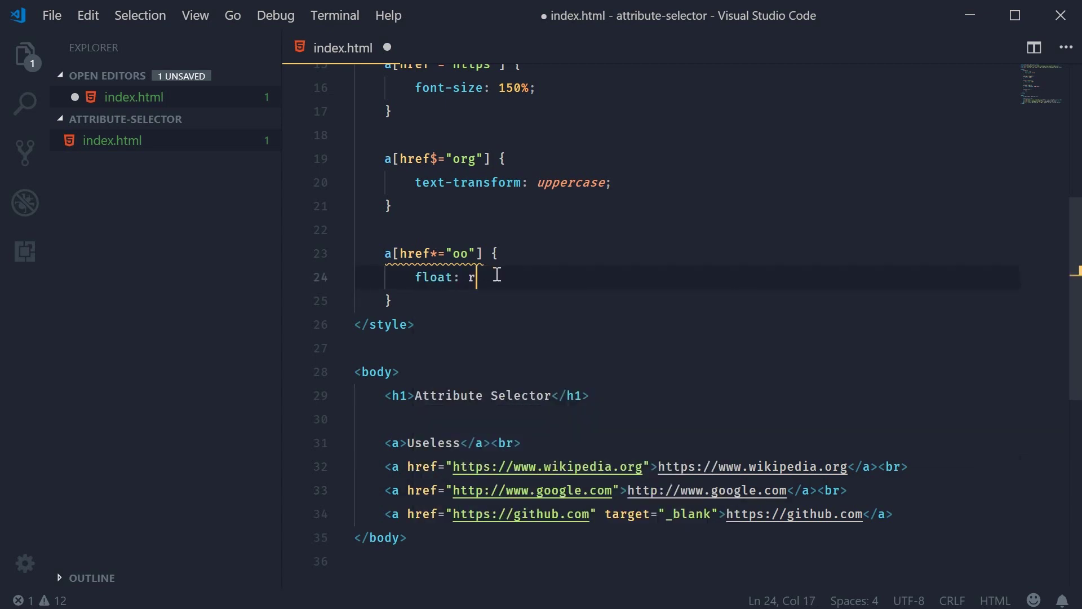
pyautogui.write('ight;')
pyautogui.hotkey('ctrl', 's')
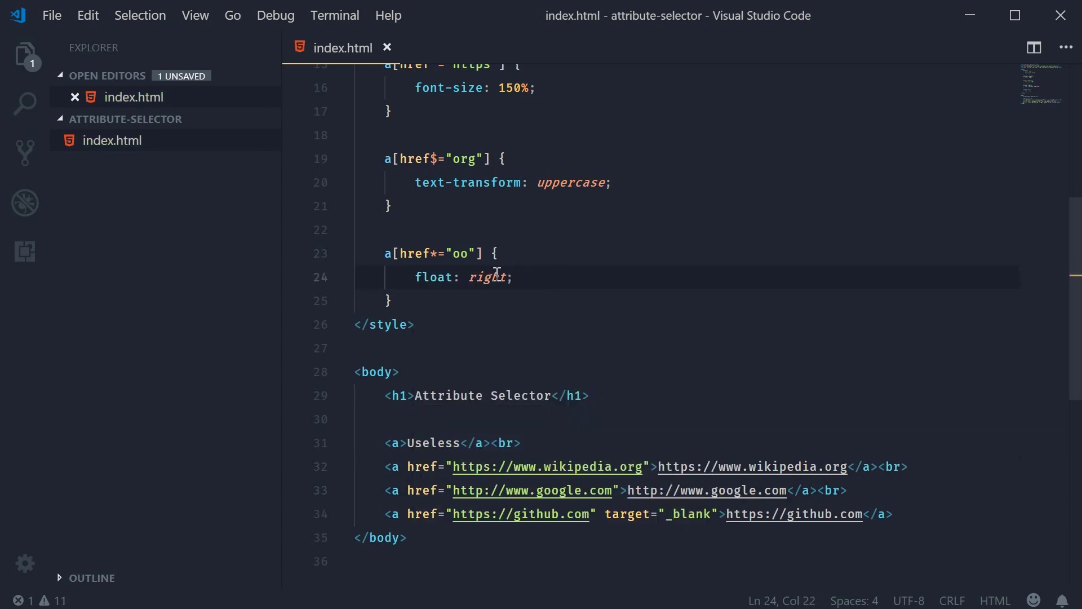
pyautogui.scroll(5, 496, 276)
pyautogui.hotkey('alt', 'Tab')
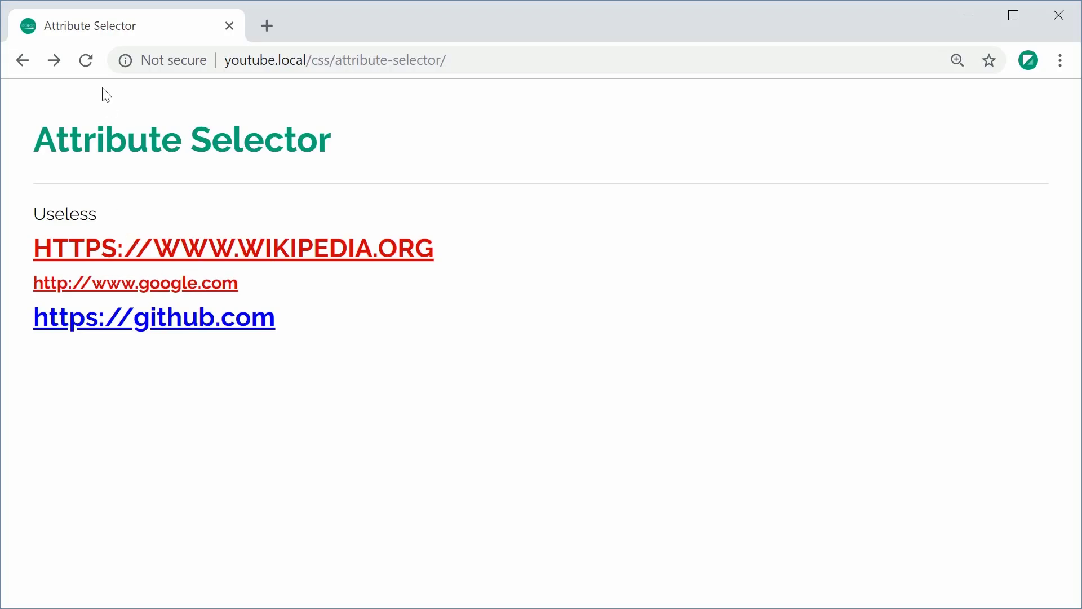
# - Reload Chrome so the google.com link floats to the page's right edge
pyautogui.click(85, 60)
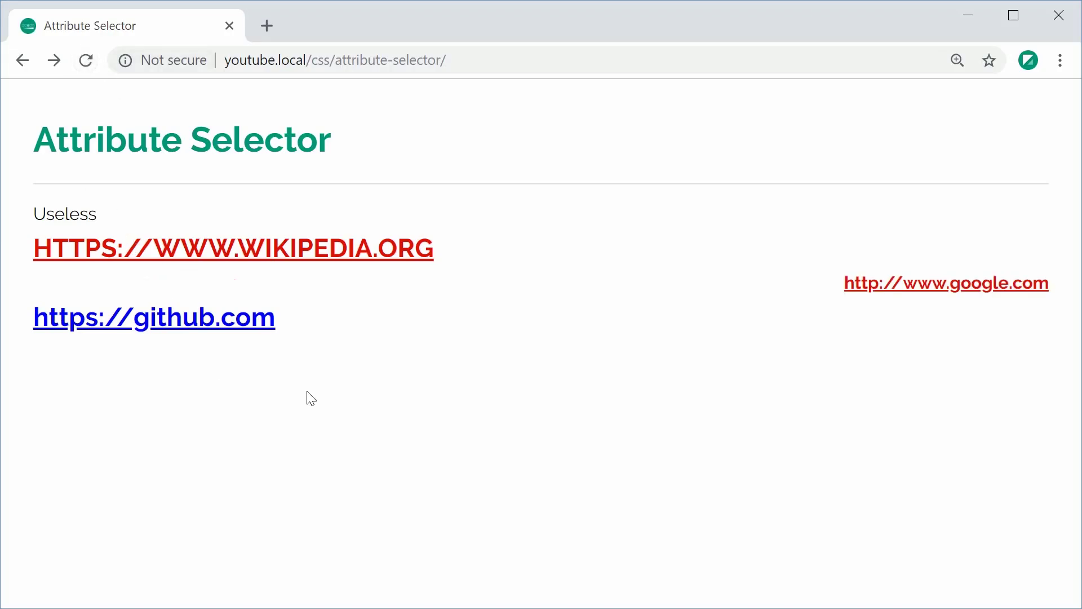